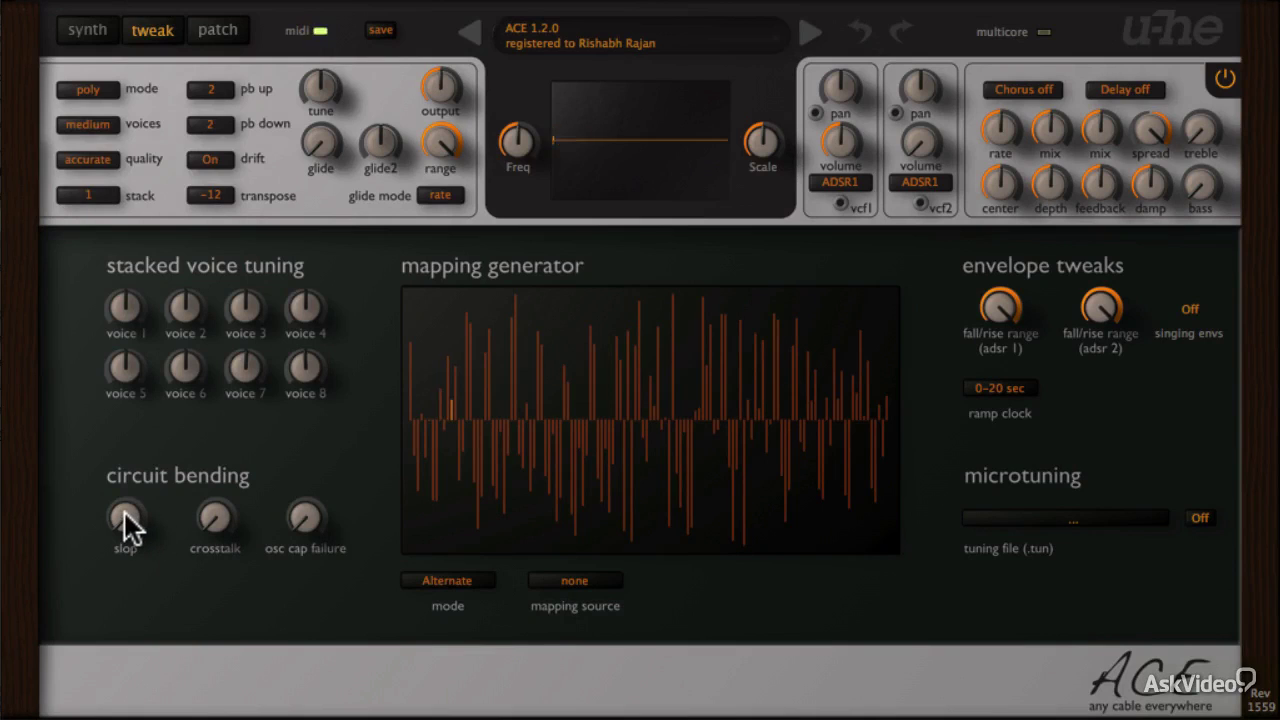
- Try circuit bending slop up to its maximum of 100, then return it to zero
{"action": "left_click_drag", "start_coordinate": [121, 510], "coordinate": [147, 200]}
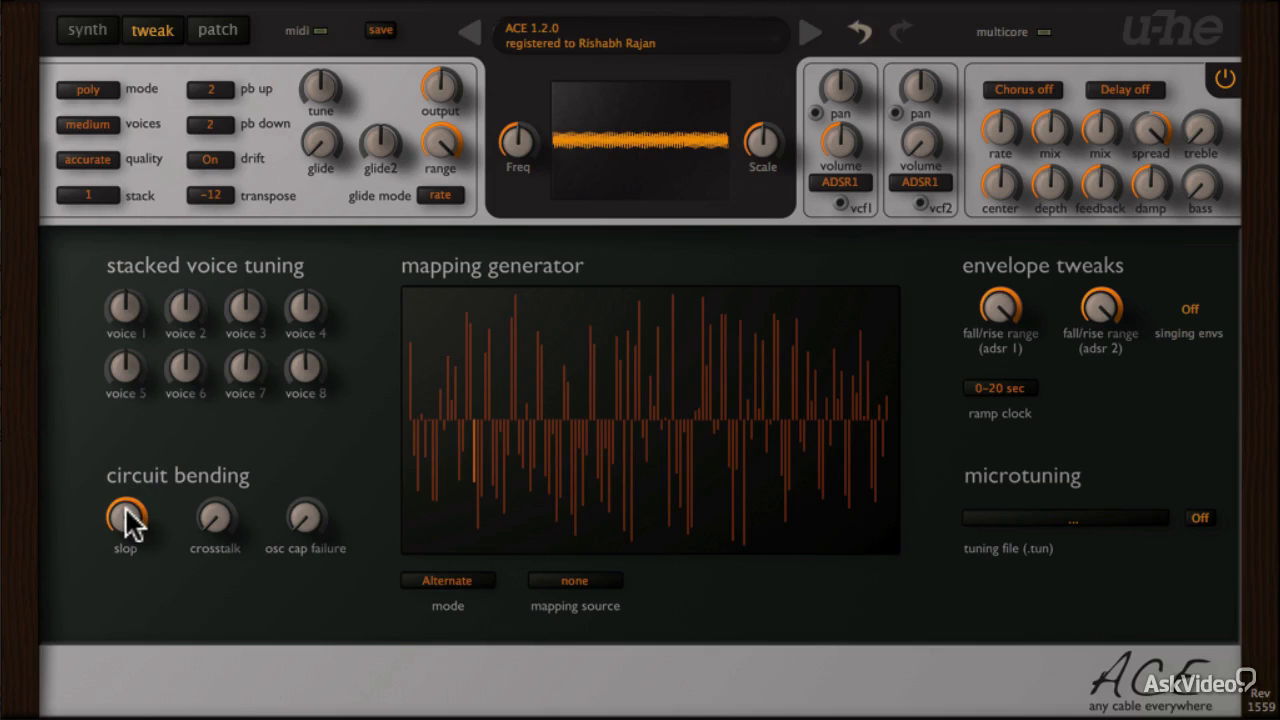
{"action": "left_click_drag", "start_coordinate": [128, 512], "coordinate": [180, 639]}
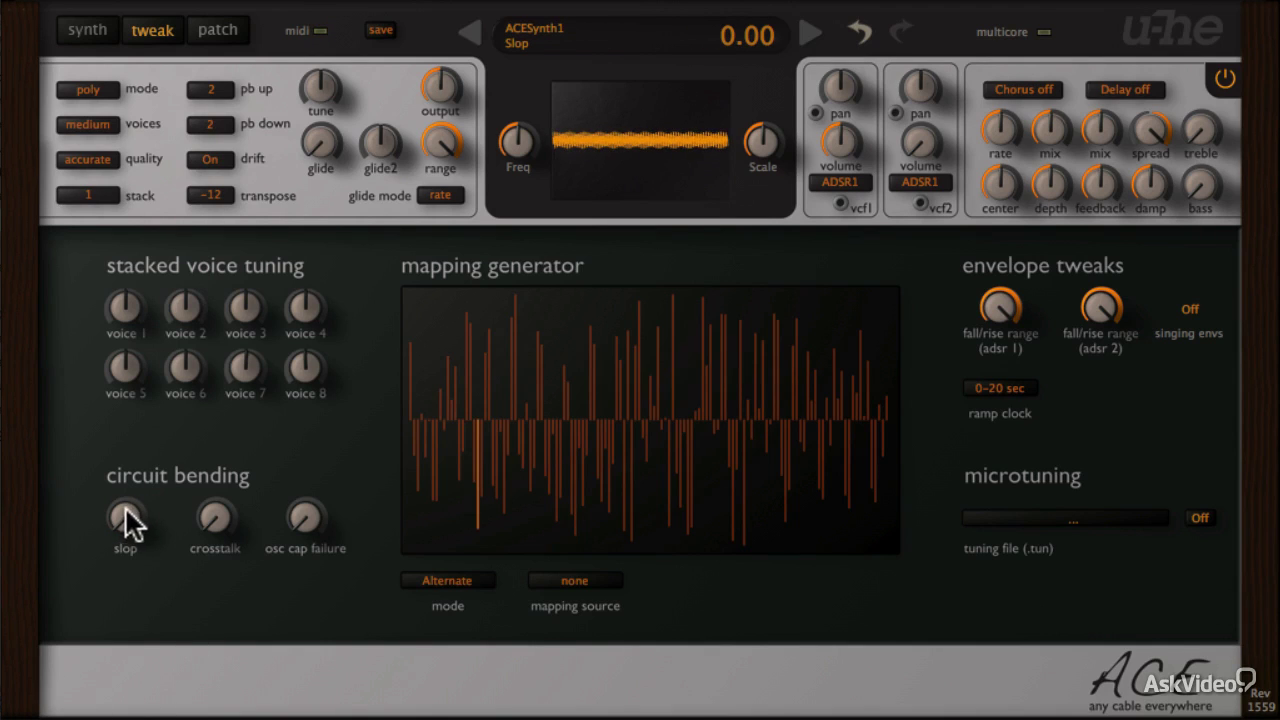
{"action": "left_click_drag", "start_coordinate": [122, 507], "coordinate": [116, 189]}
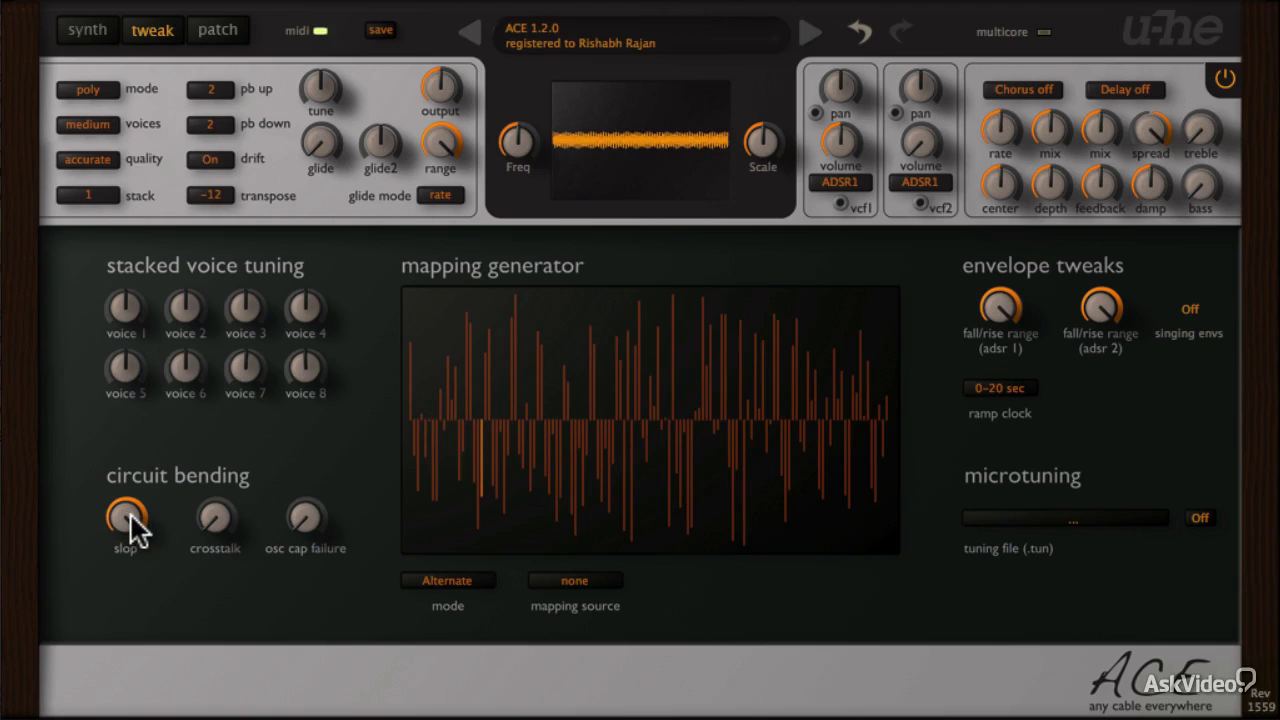
{"action": "left_click_drag", "start_coordinate": [130, 512], "coordinate": [126, 719]}
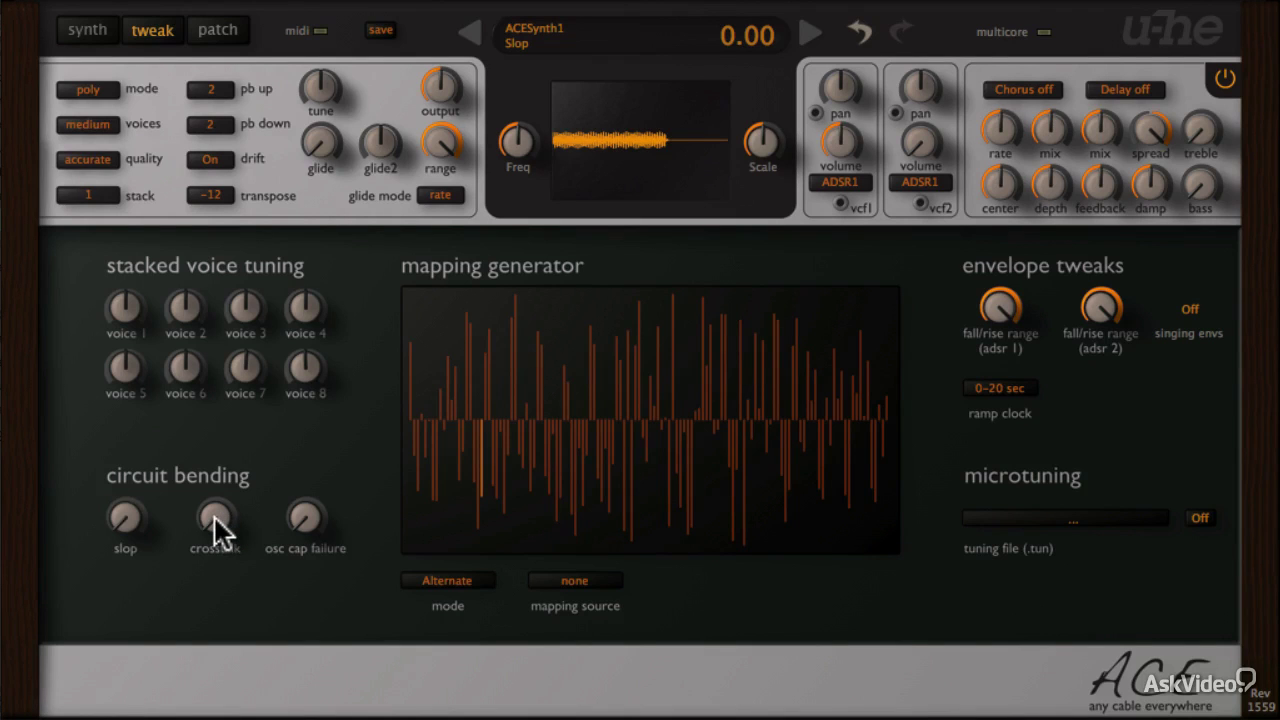
- Raise crosstalk to its maximum of 100 and lower the output level to about 44
{"action": "left_click_drag", "start_coordinate": [215, 518], "coordinate": [211, 486]}
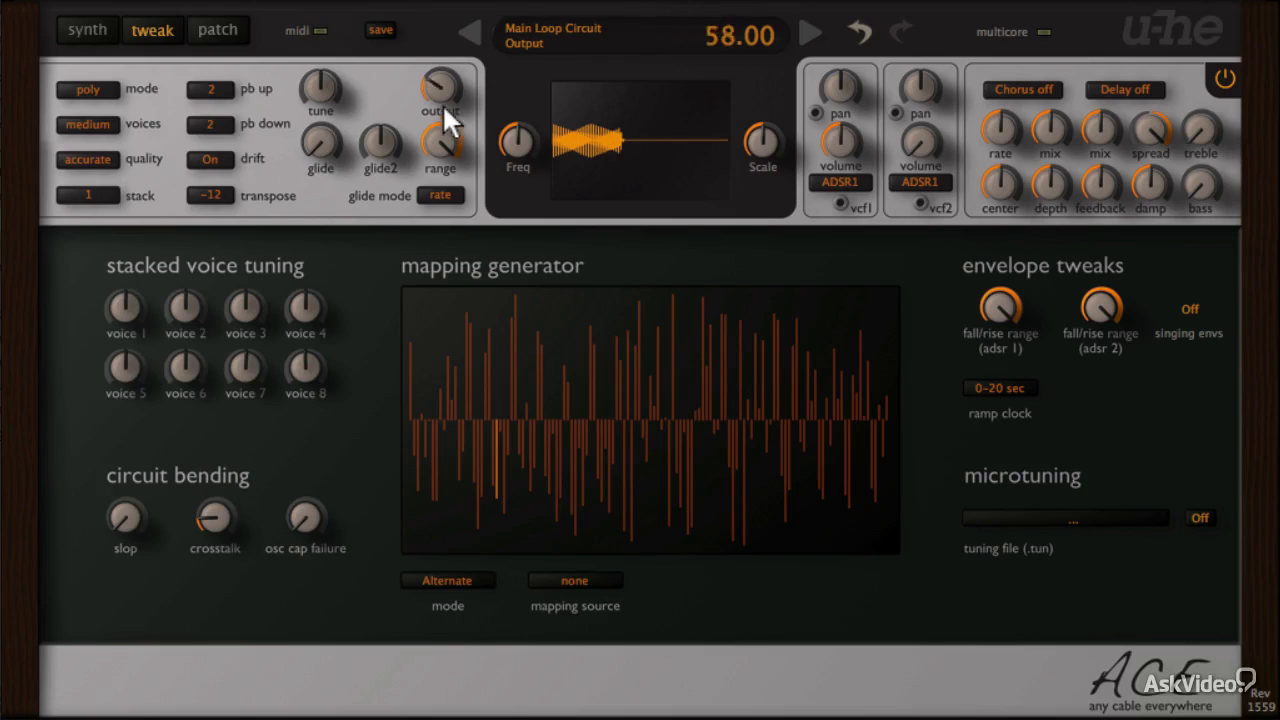
{"action": "left_click_drag", "start_coordinate": [442, 103], "coordinate": [442, 110]}
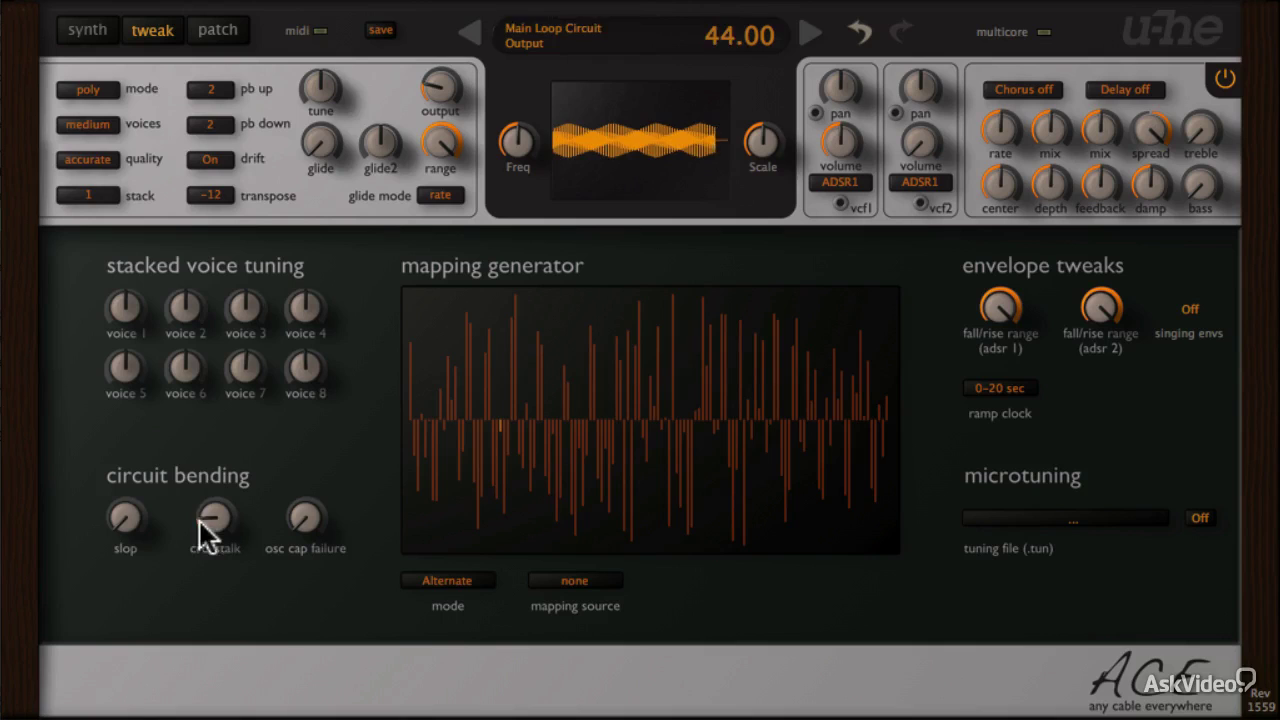
{"action": "left_click_drag", "start_coordinate": [199, 521], "coordinate": [198, 581]}
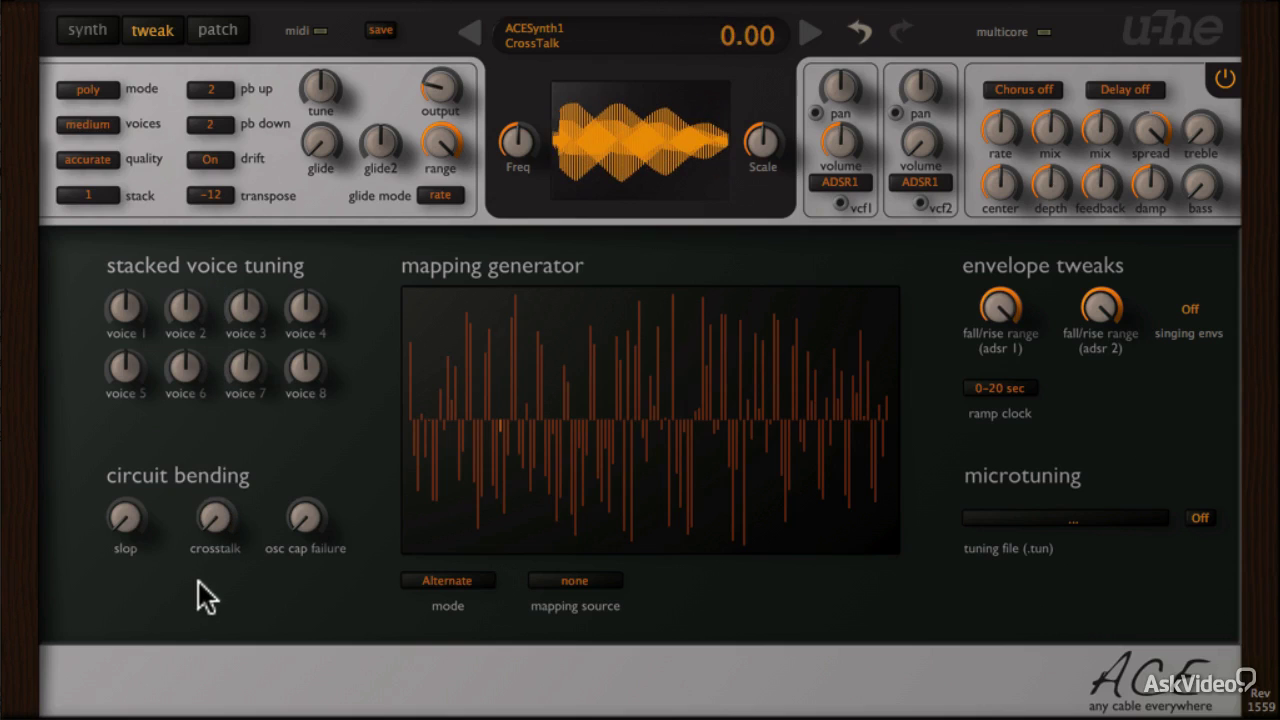
{"action": "left_click", "coordinate": [519, 141]}
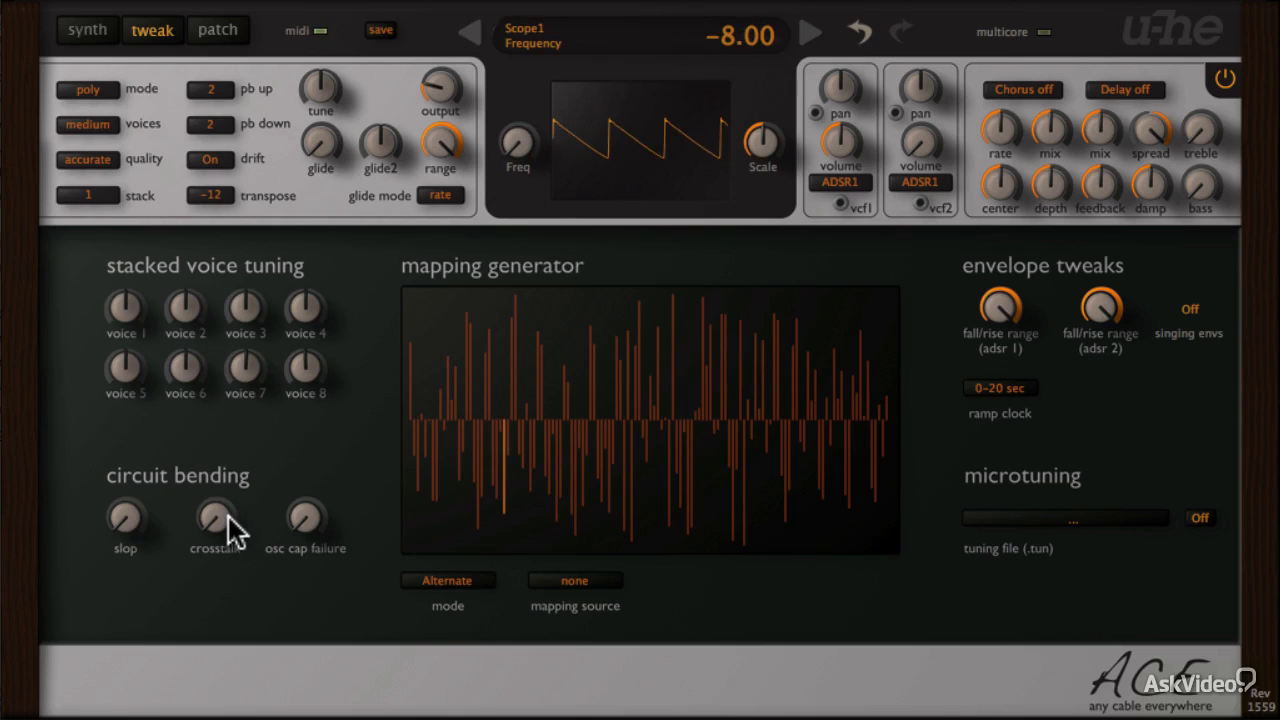
{"action": "left_click_drag", "start_coordinate": [223, 516], "coordinate": [214, 263]}
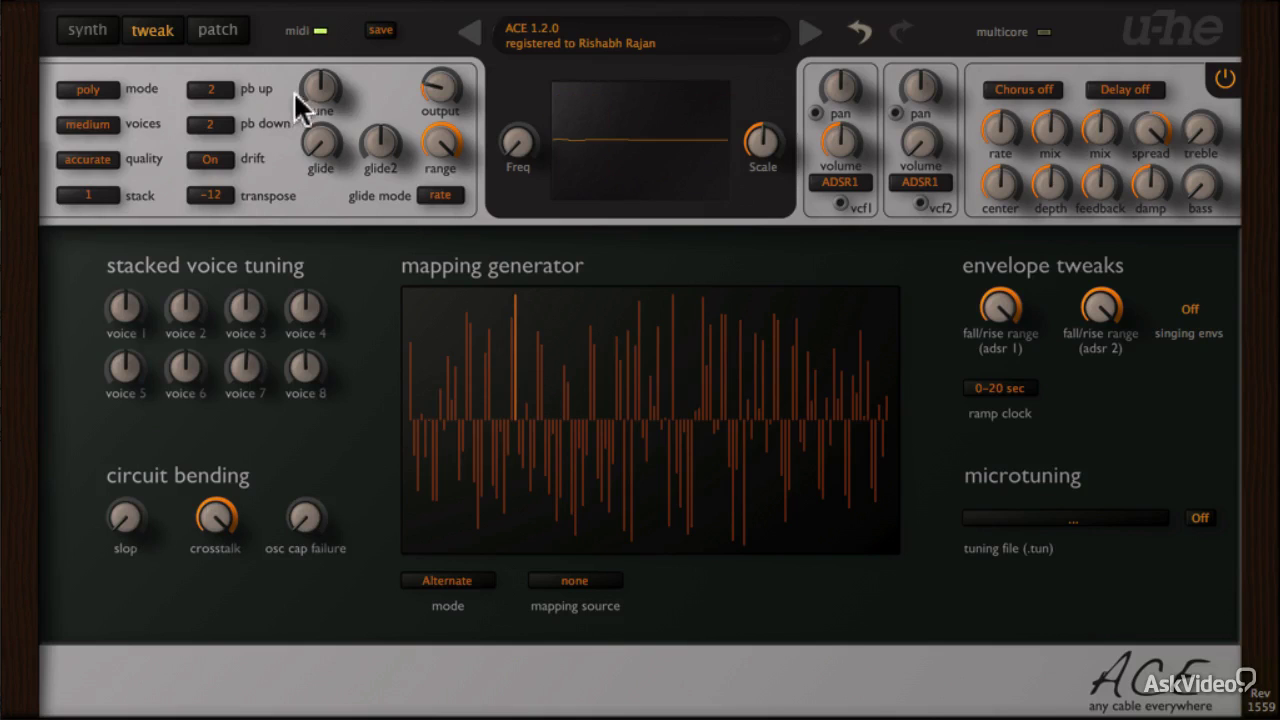
- On the synth page, set VCF1 input gain to -48 and sweep its cutoff and resonance
{"action": "left_click", "coordinate": [87, 30]}
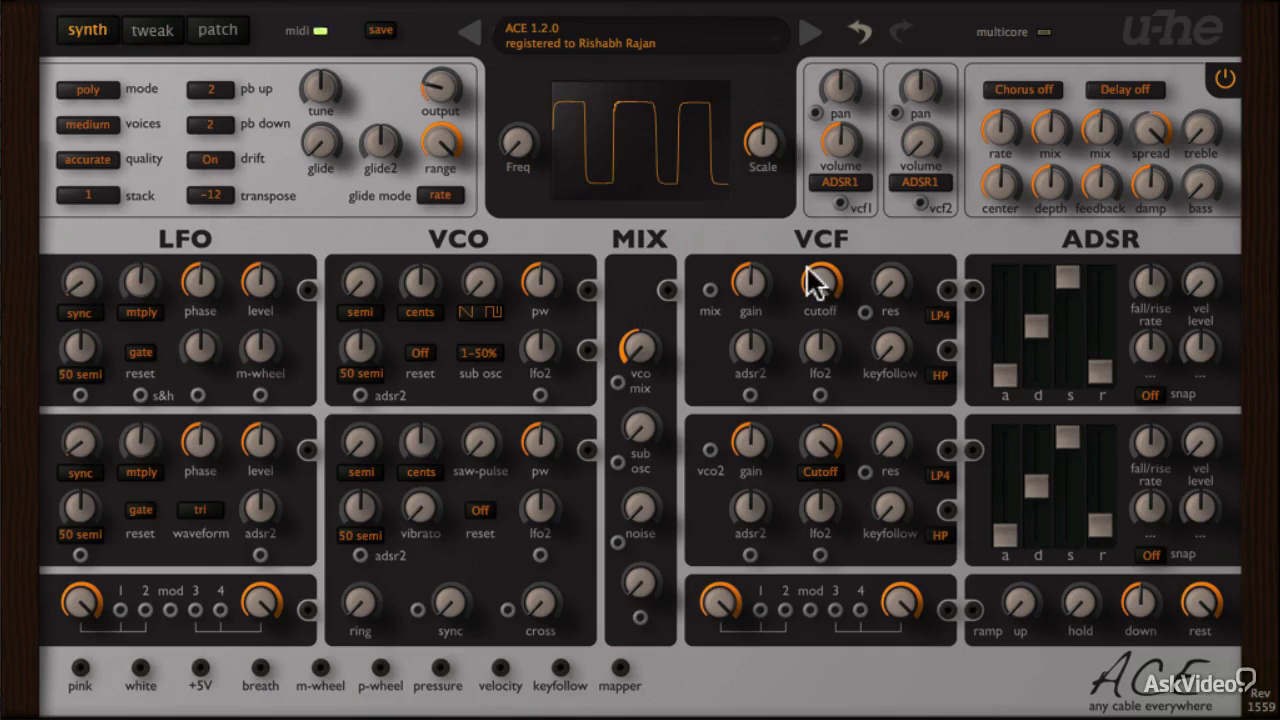
{"action": "left_click_drag", "start_coordinate": [808, 272], "coordinate": [812, 344]}
{"action": "left_click_drag", "start_coordinate": [887, 270], "coordinate": [888, 238]}
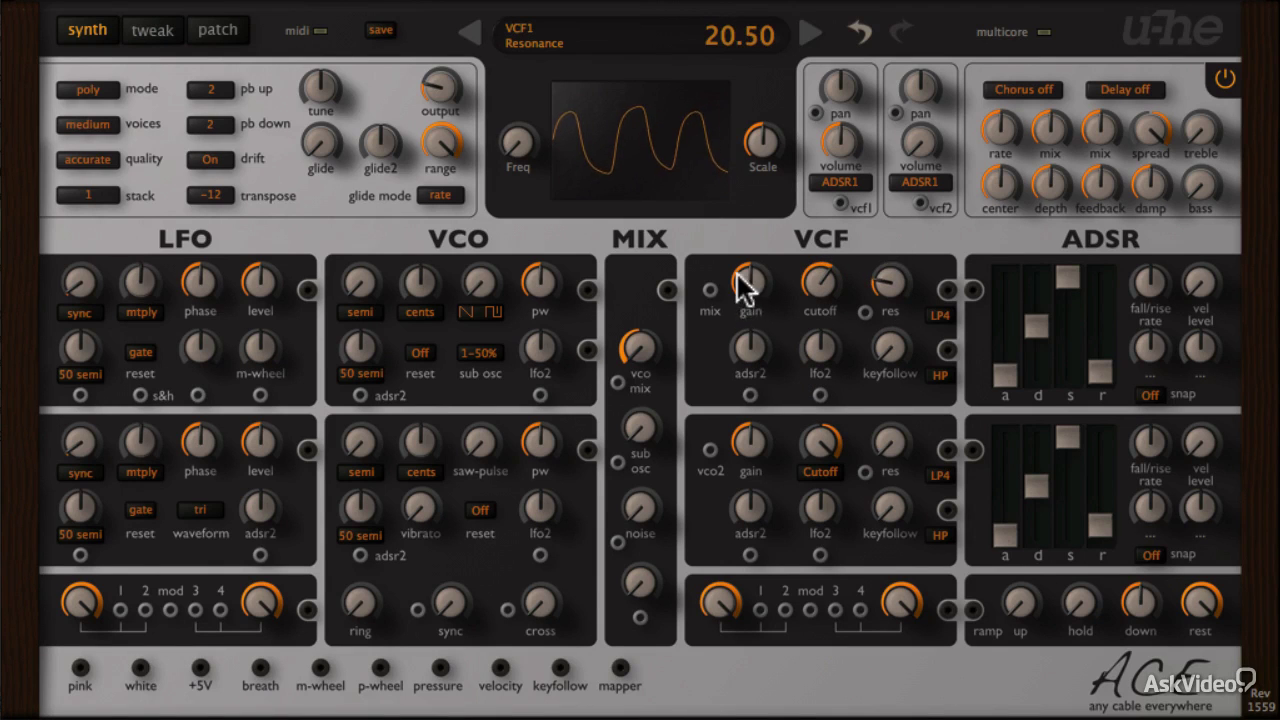
{"action": "left_click_drag", "start_coordinate": [737, 276], "coordinate": [737, 149]}
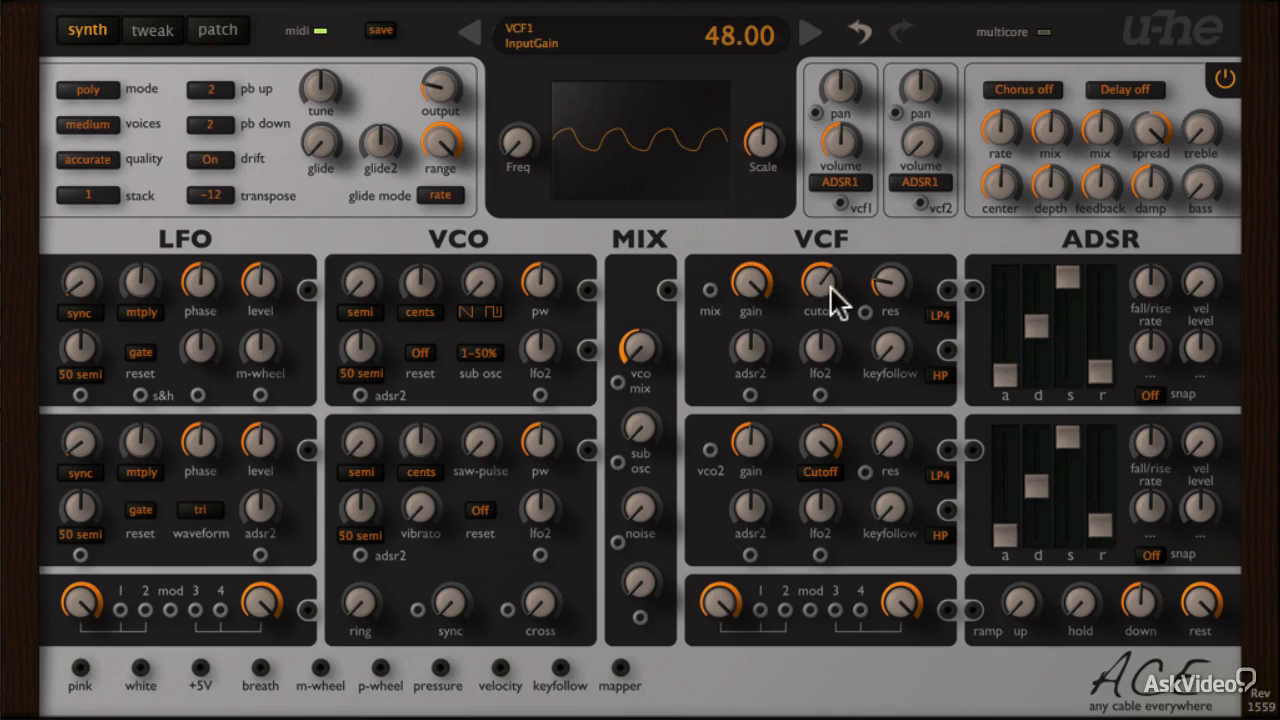
{"action": "left_click_drag", "start_coordinate": [886, 286], "coordinate": [877, 339]}
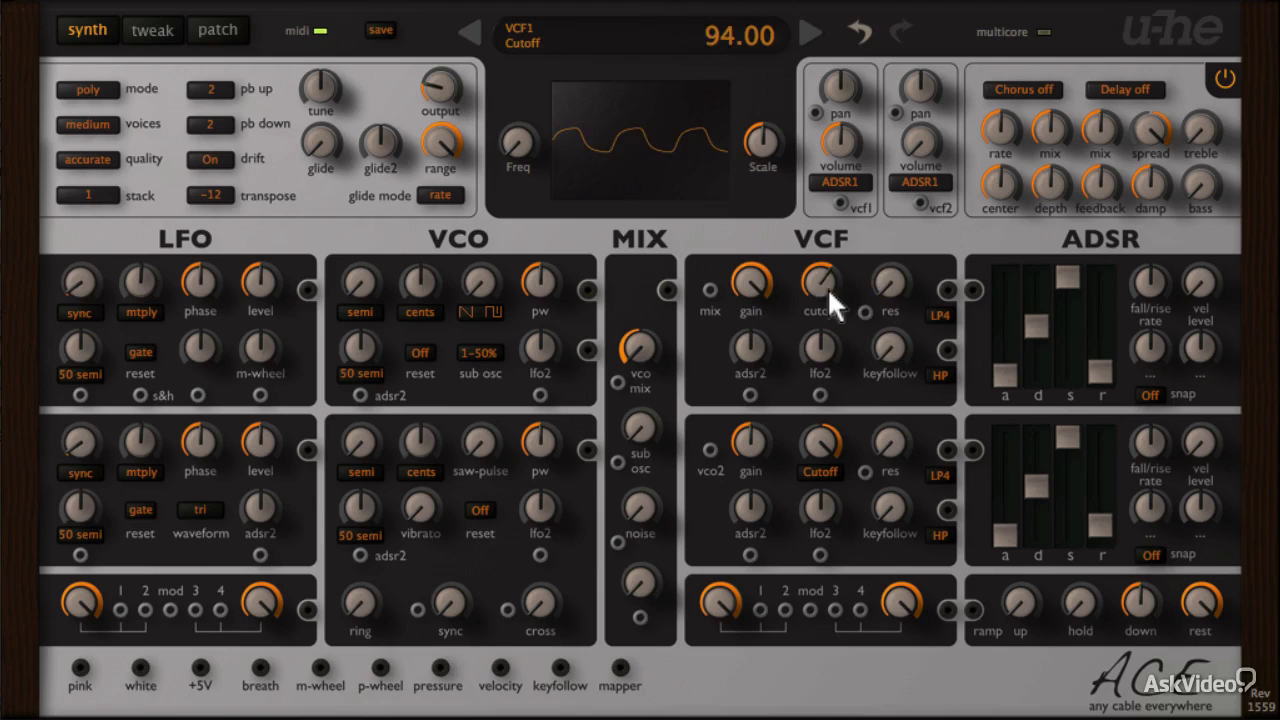
{"action": "left_click_drag", "start_coordinate": [827, 287], "coordinate": [764, 545]}
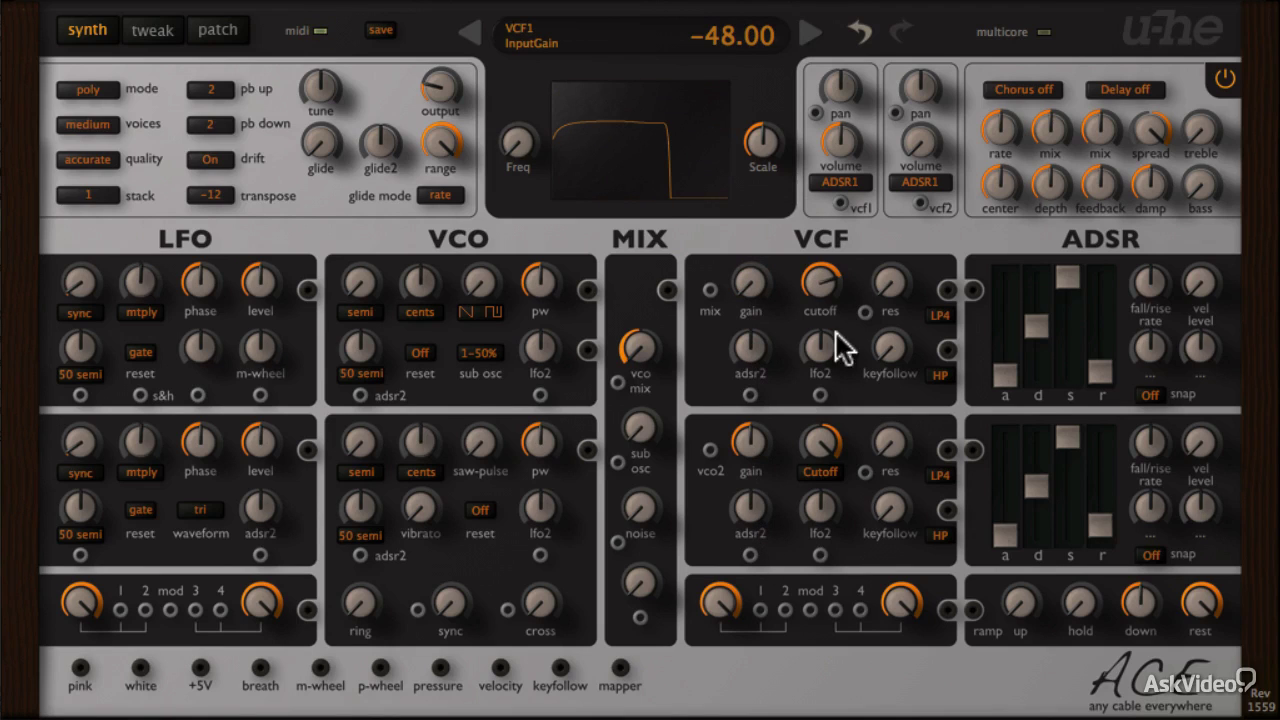
- Raise VCF1 resonance toward 99 and settle the cutoff at 134
{"action": "left_click_drag", "start_coordinate": [820, 297], "coordinate": [822, 333]}
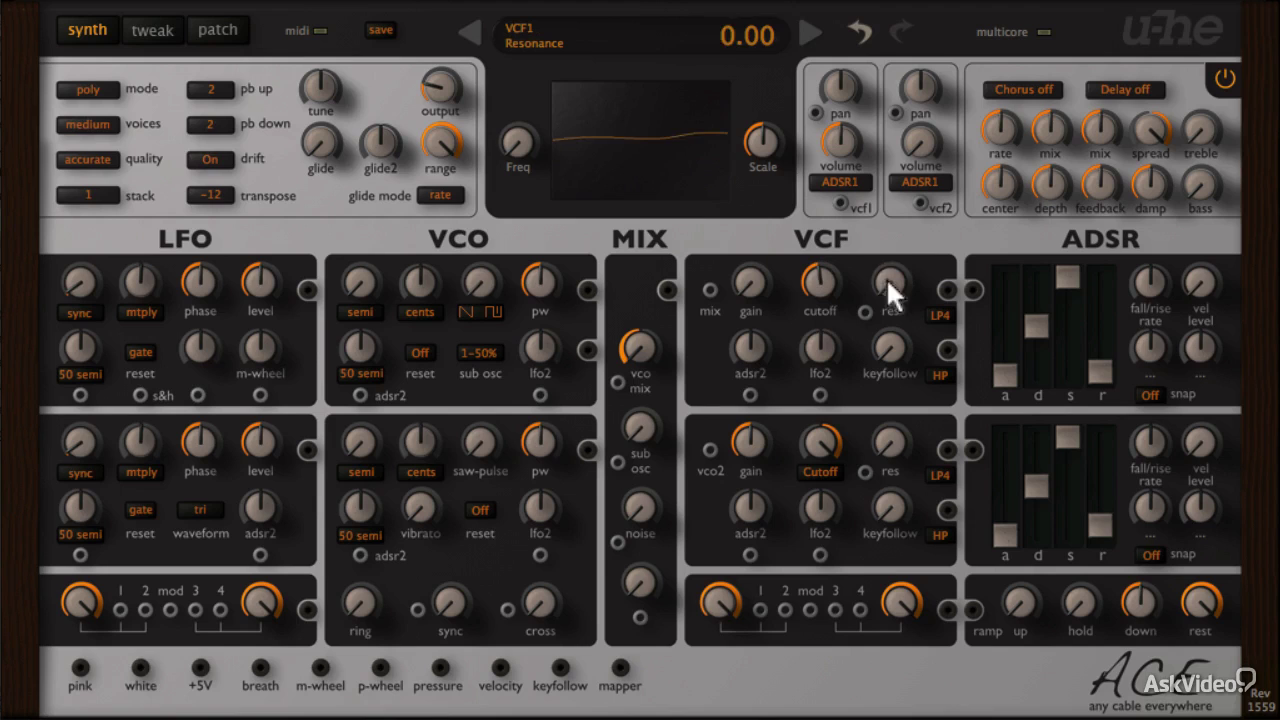
{"action": "left_click_drag", "start_coordinate": [886, 277], "coordinate": [882, 248]}
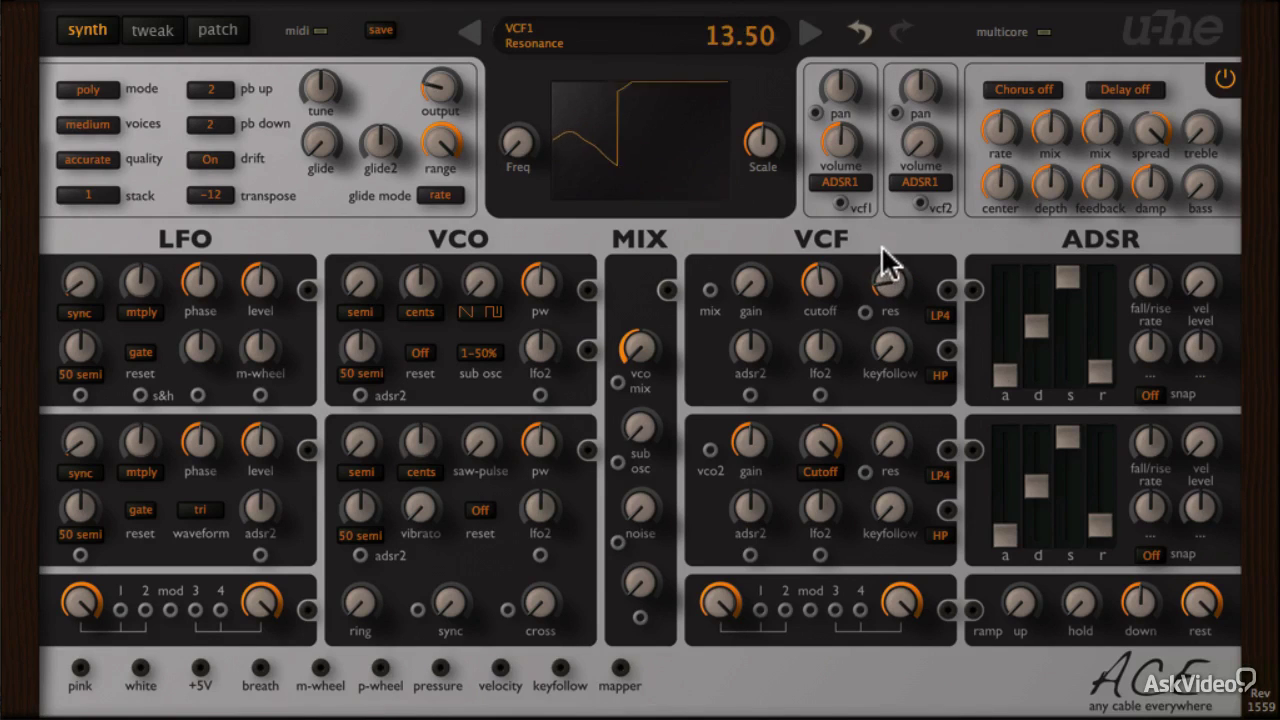
{"action": "mouse_move", "coordinate": [832, 285]}
{"action": "left_mouse_down"}
{"action": "mouse_move", "coordinate": [821, 241]}
{"action": "mouse_move", "coordinate": [820, 267]}
{"action": "left_mouse_up"}
{"action": "left_click", "coordinate": [435, 78]}
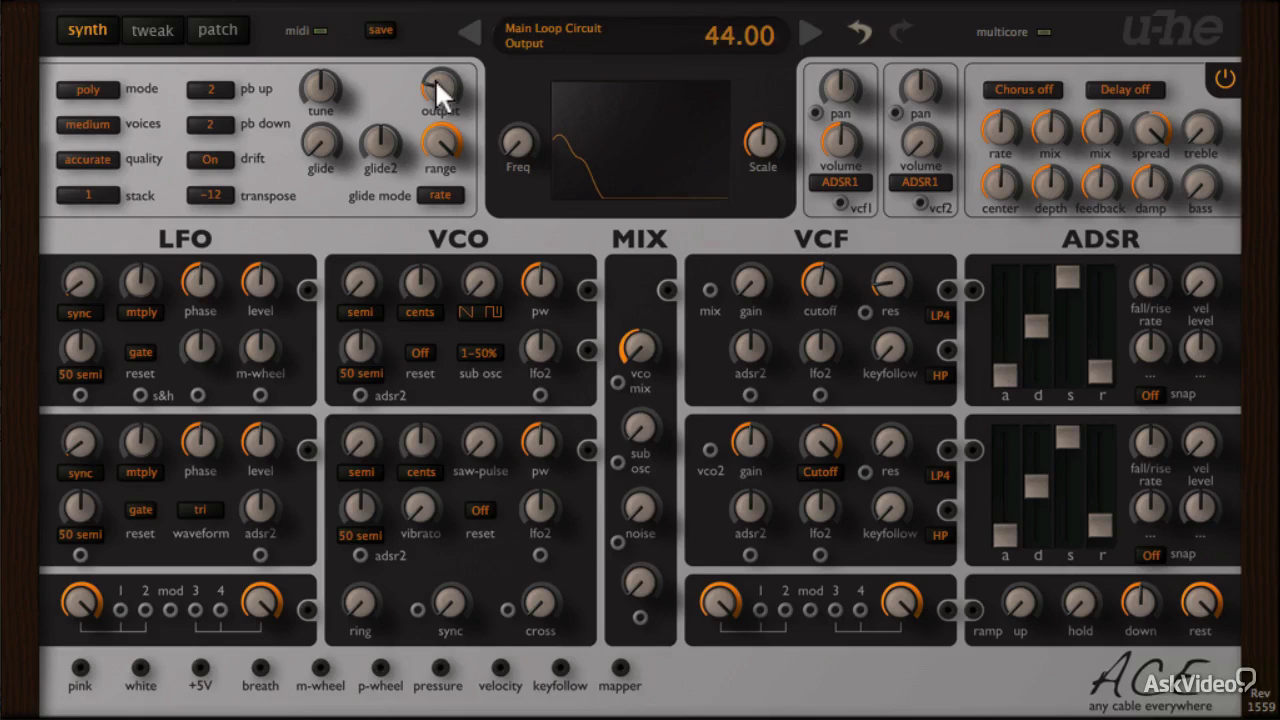
{"action": "left_click_drag", "start_coordinate": [435, 88], "coordinate": [435, 91]}
{"action": "left_click_drag", "start_coordinate": [821, 282], "coordinate": [811, 207]}
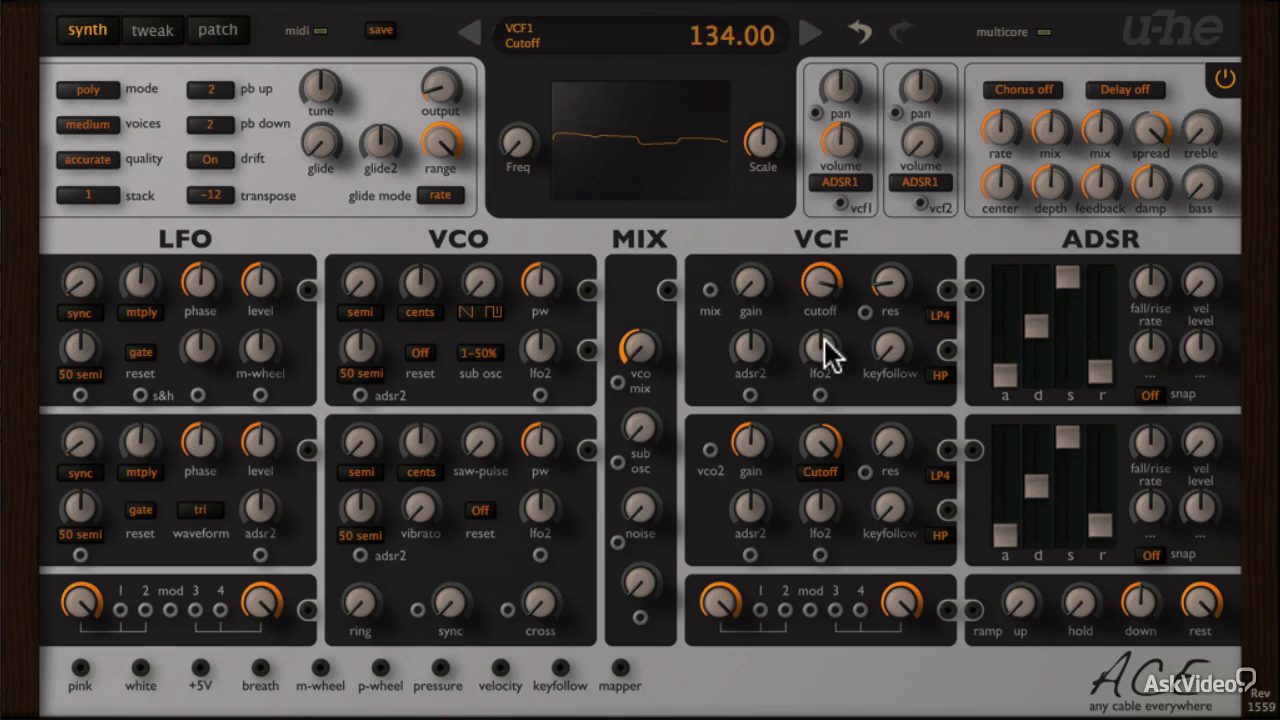
- Set LFO2 tune to 7.20, zero VCF1's LFO2 depth, and open cutoff fully to 150
{"action": "left_click_drag", "start_coordinate": [823, 314], "coordinate": [743, 337]}
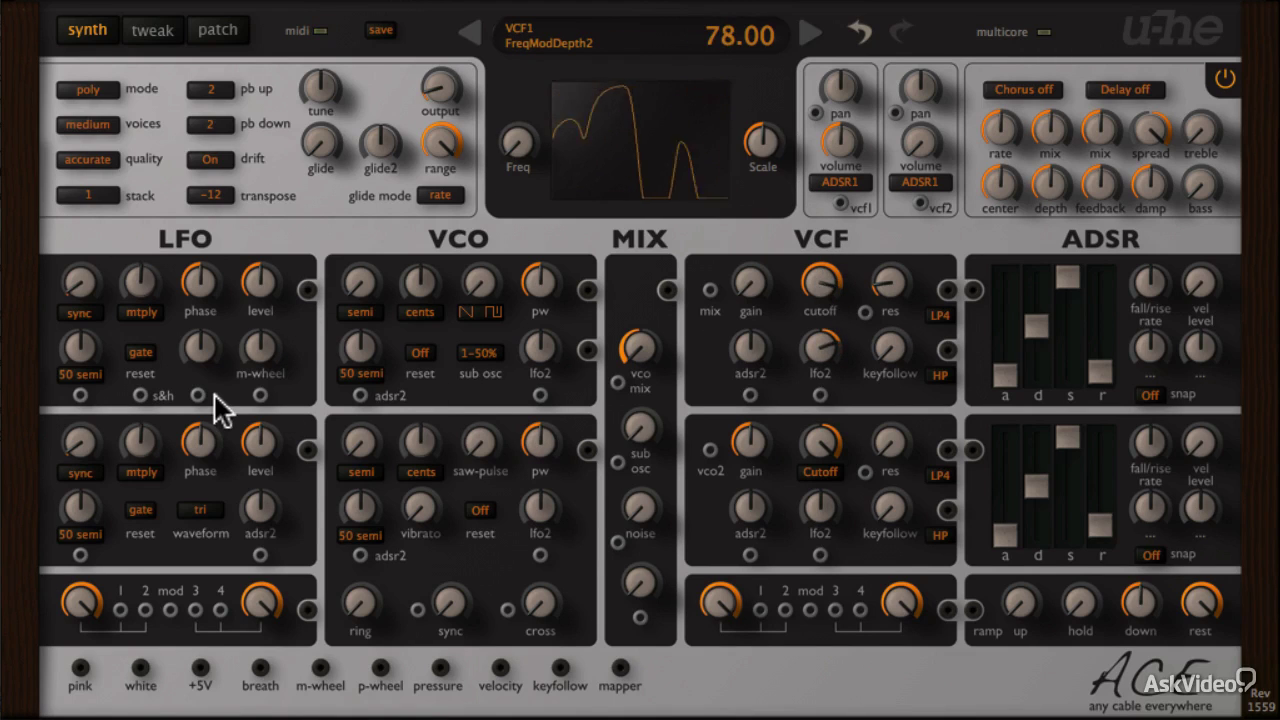
{"action": "left_click_drag", "start_coordinate": [85, 436], "coordinate": [73, 398]}
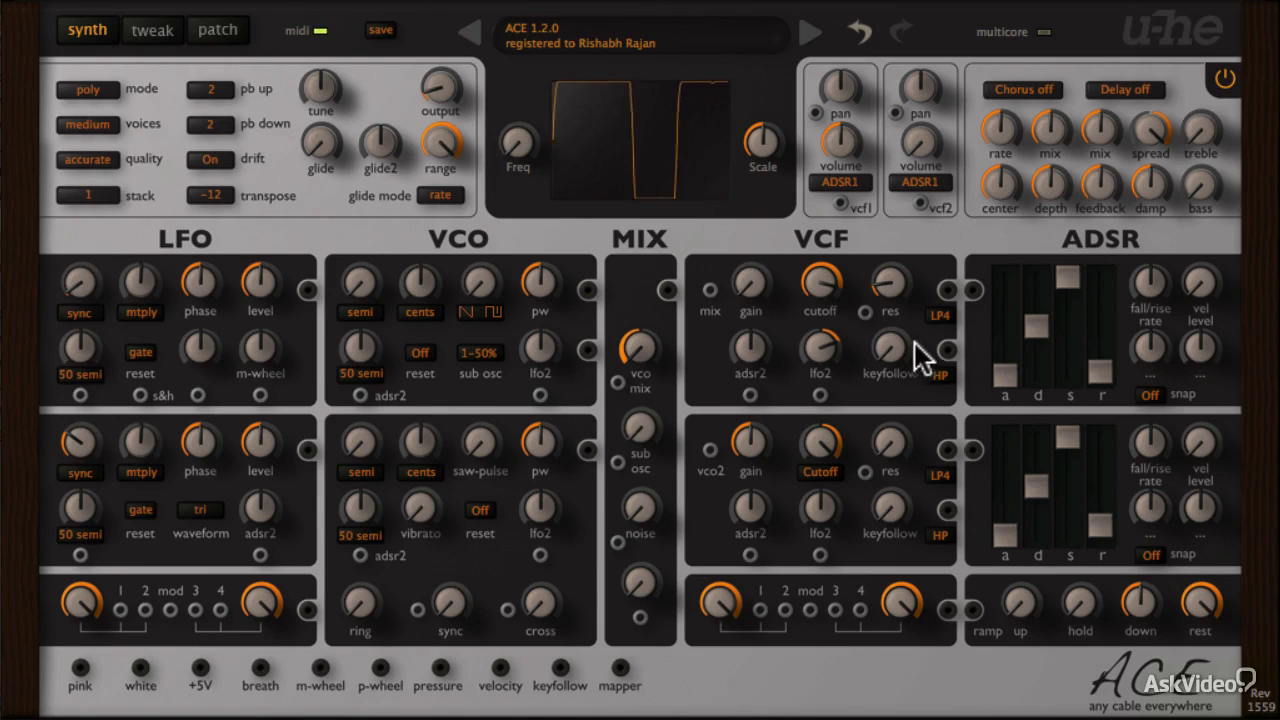
{"action": "double_click", "coordinate": [822, 347]}
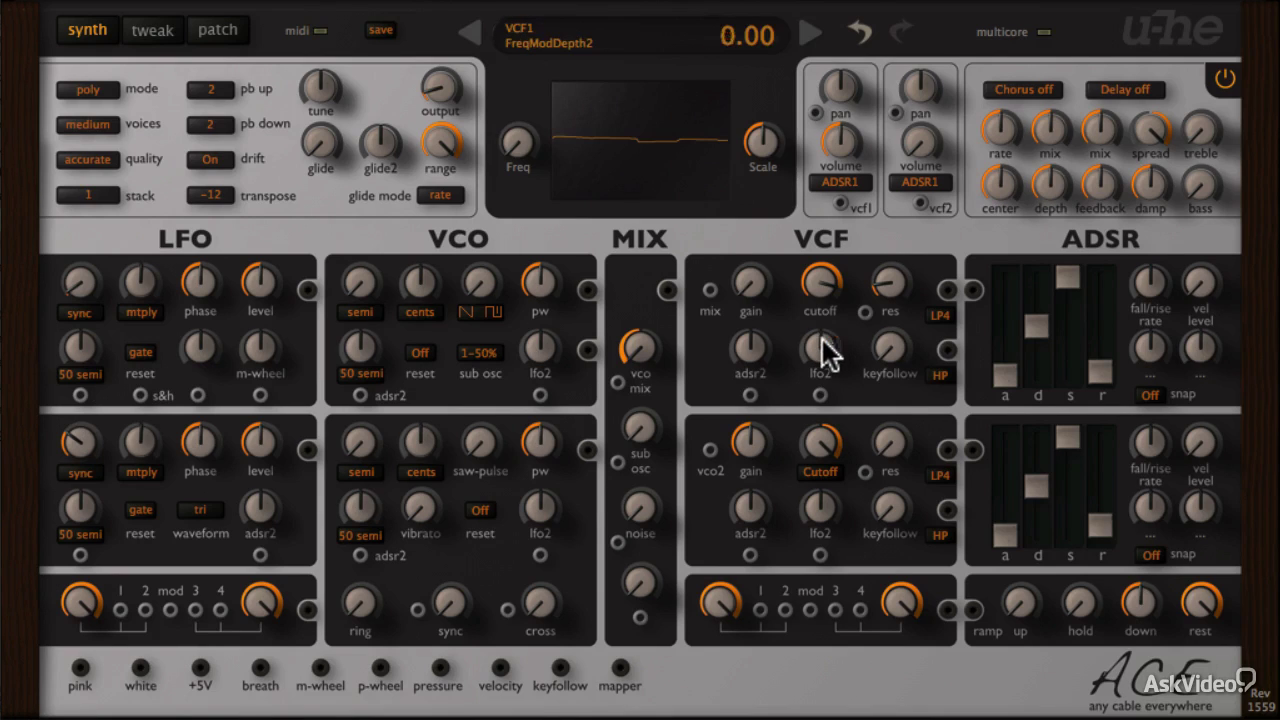
{"action": "left_click_drag", "start_coordinate": [812, 288], "coordinate": [816, 172]}
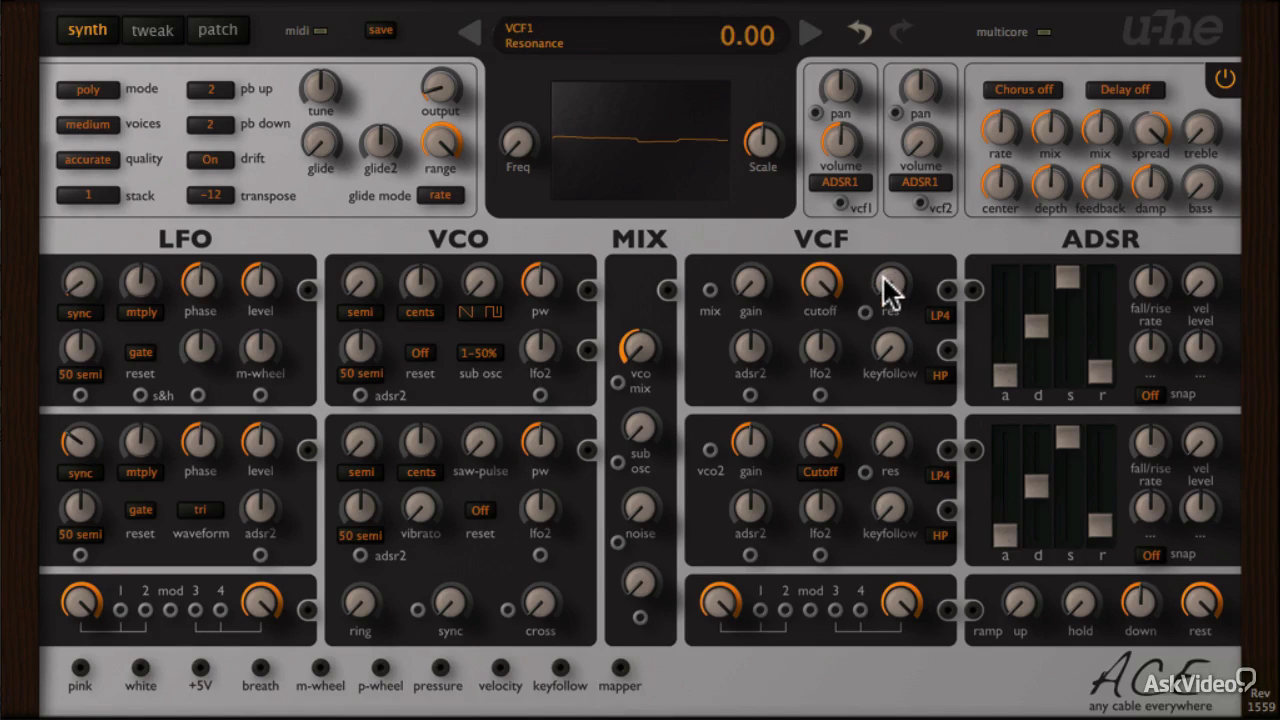
- Zero crosstalk, audition osc cap failure up to 100 and Scope Scale, then reset both to default
{"action": "left_click", "coordinate": [157, 26]}
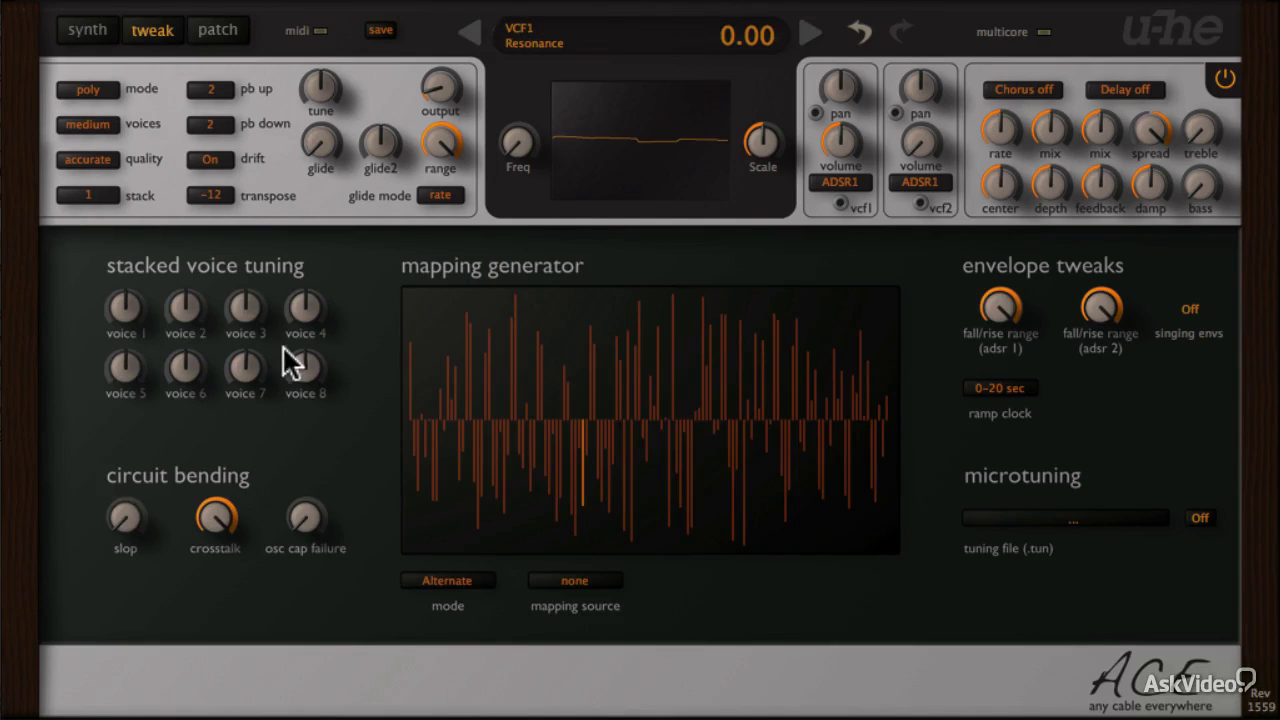
{"action": "double_click", "coordinate": [221, 506]}
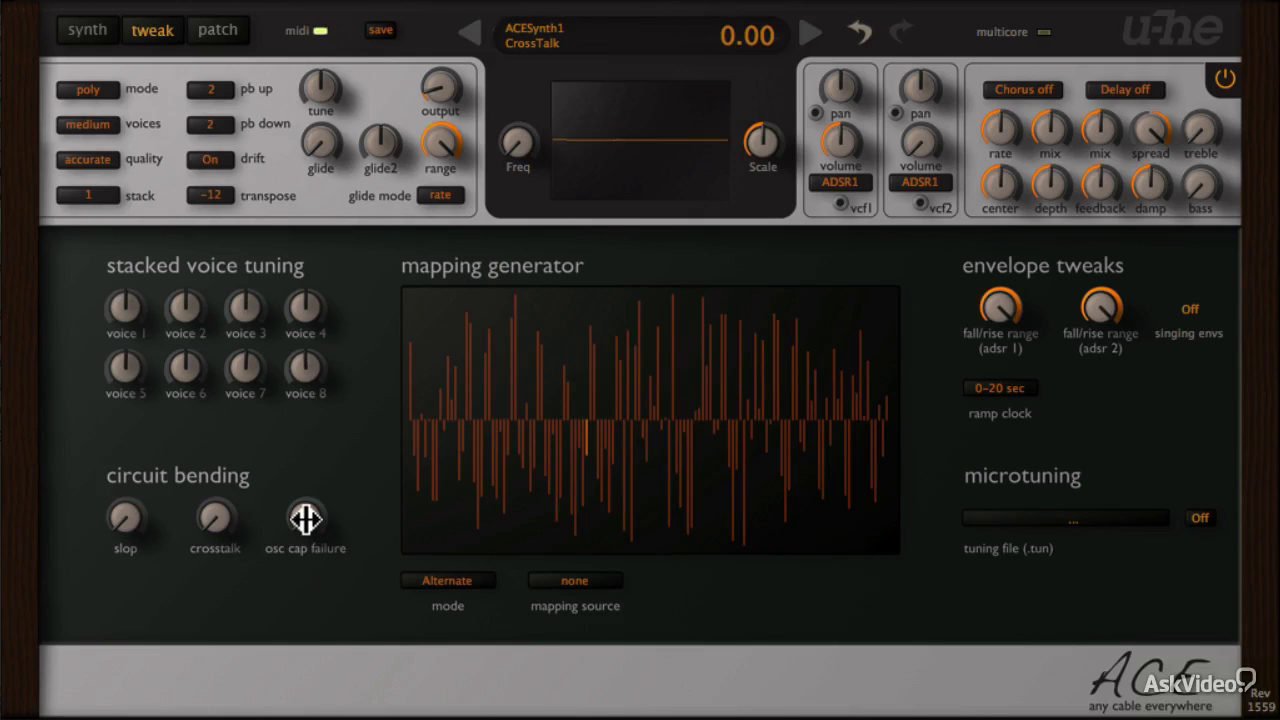
{"action": "left_click_drag", "start_coordinate": [310, 528], "coordinate": [295, 594]}
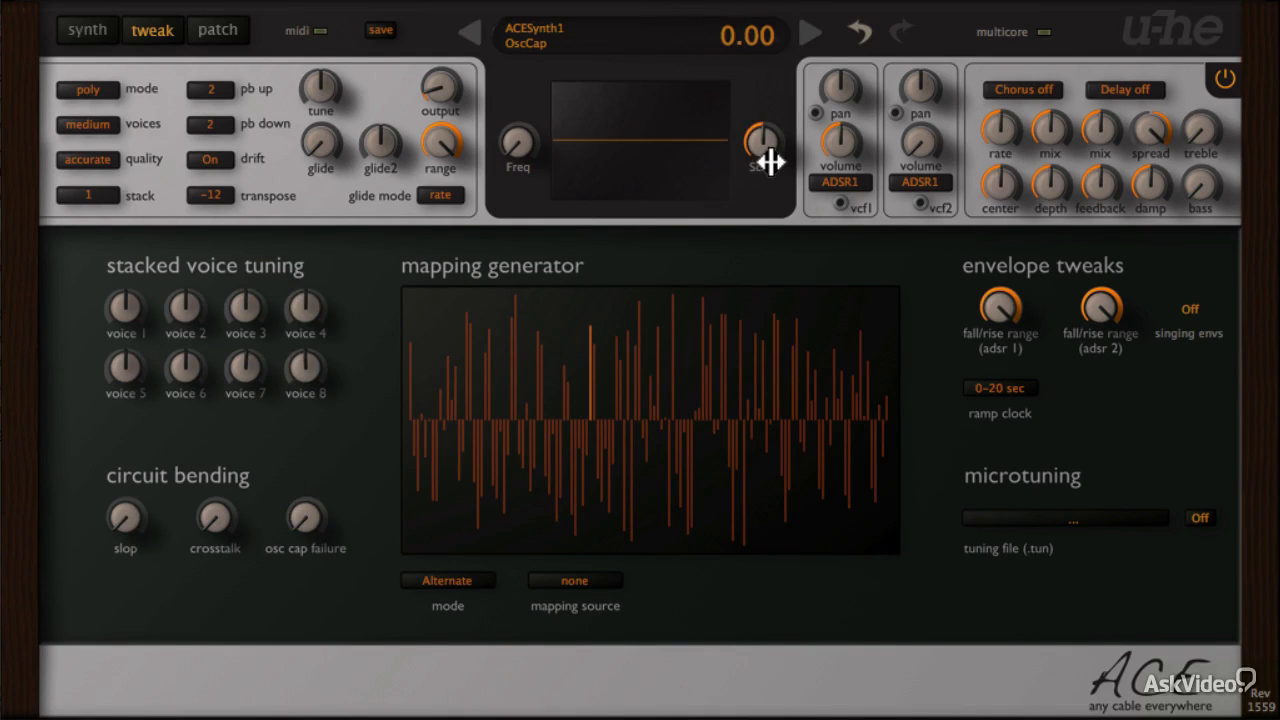
{"action": "mouse_move", "coordinate": [763, 136]}
{"action": "left_mouse_down"}
{"action": "mouse_move", "coordinate": [766, 34]}
{"action": "mouse_move", "coordinate": [761, 139]}
{"action": "left_mouse_up"}
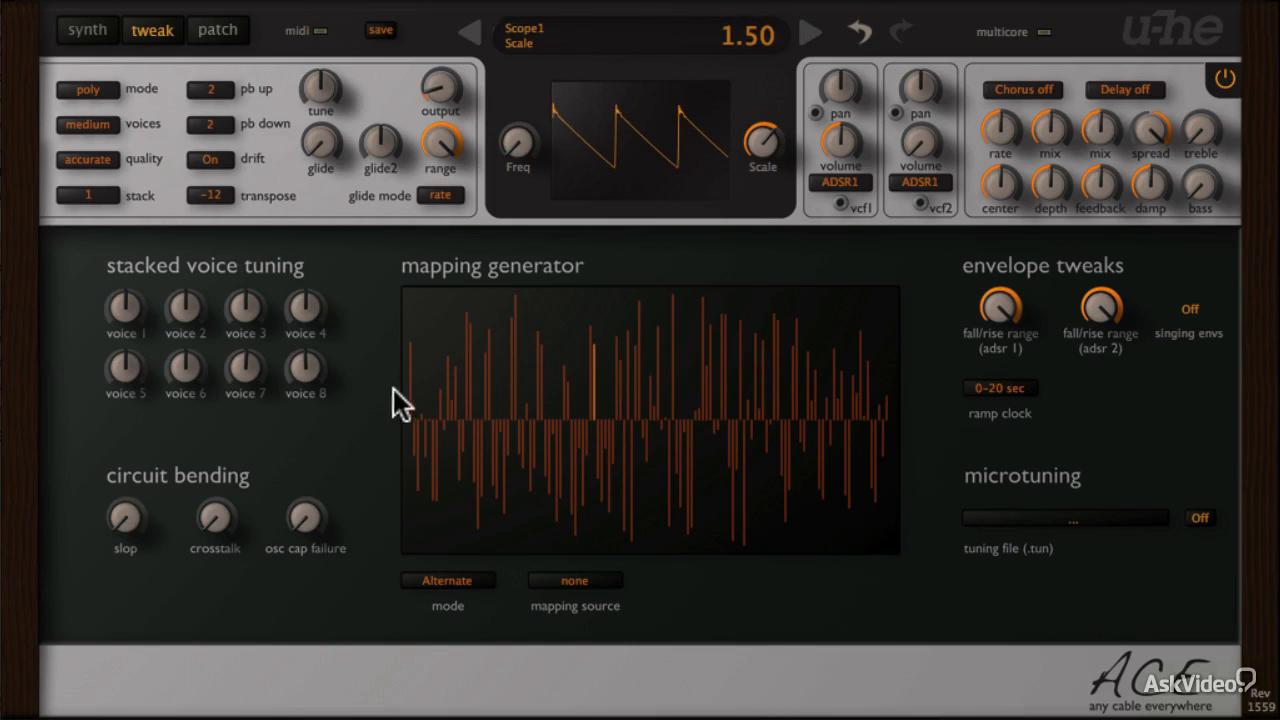
{"action": "left_click", "coordinate": [305, 517]}
{"action": "left_click_drag", "start_coordinate": [305, 517], "coordinate": [294, 256]}
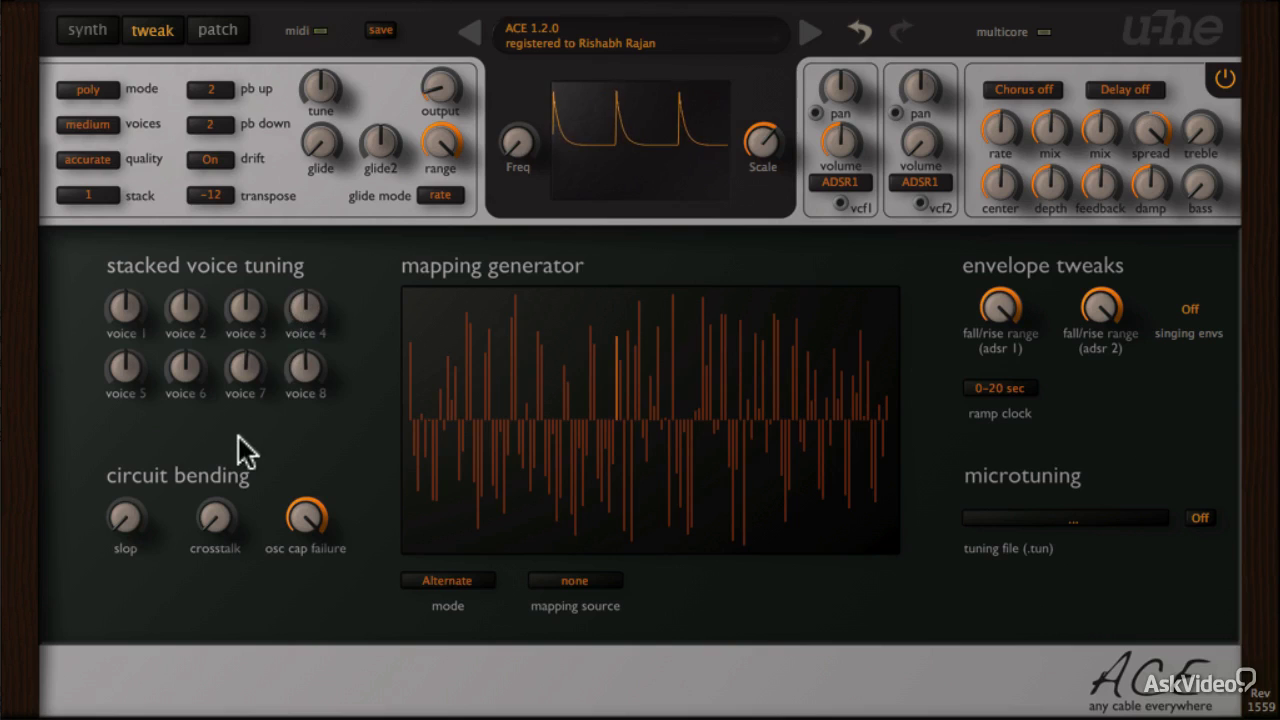
{"action": "double_click", "coordinate": [758, 140]}
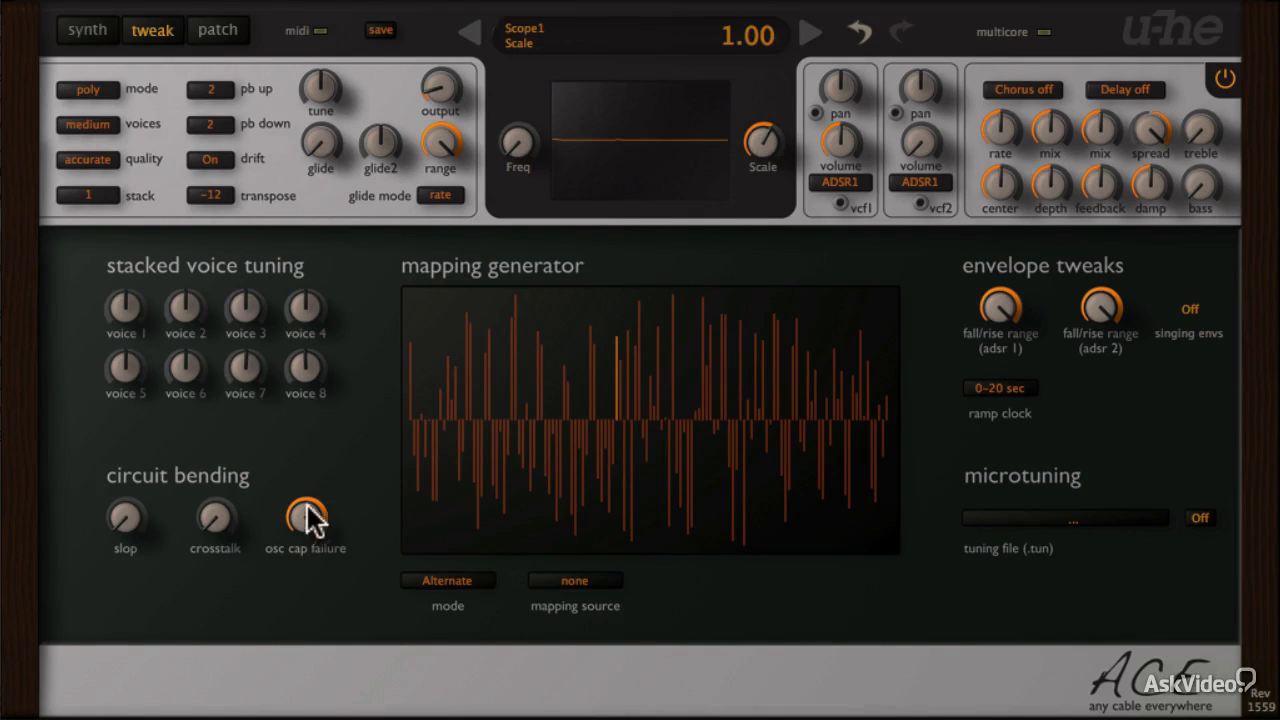
{"action": "left_click_drag", "start_coordinate": [305, 512], "coordinate": [240, 712]}
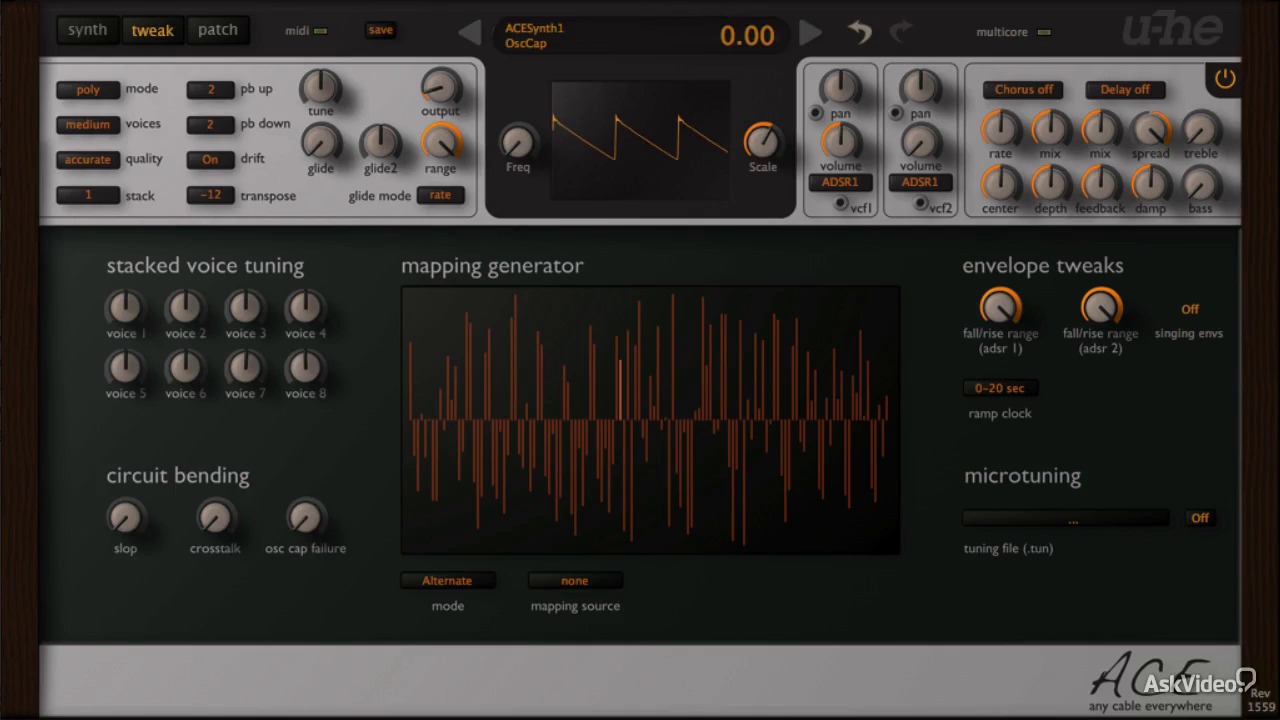
- Try raising slop and crosstalk together, then return slop to zero for a clean square
{"action": "left_click_drag", "start_coordinate": [125, 520], "coordinate": [123, 391]}
{"action": "left_click_drag", "start_coordinate": [213, 515], "coordinate": [217, 423]}
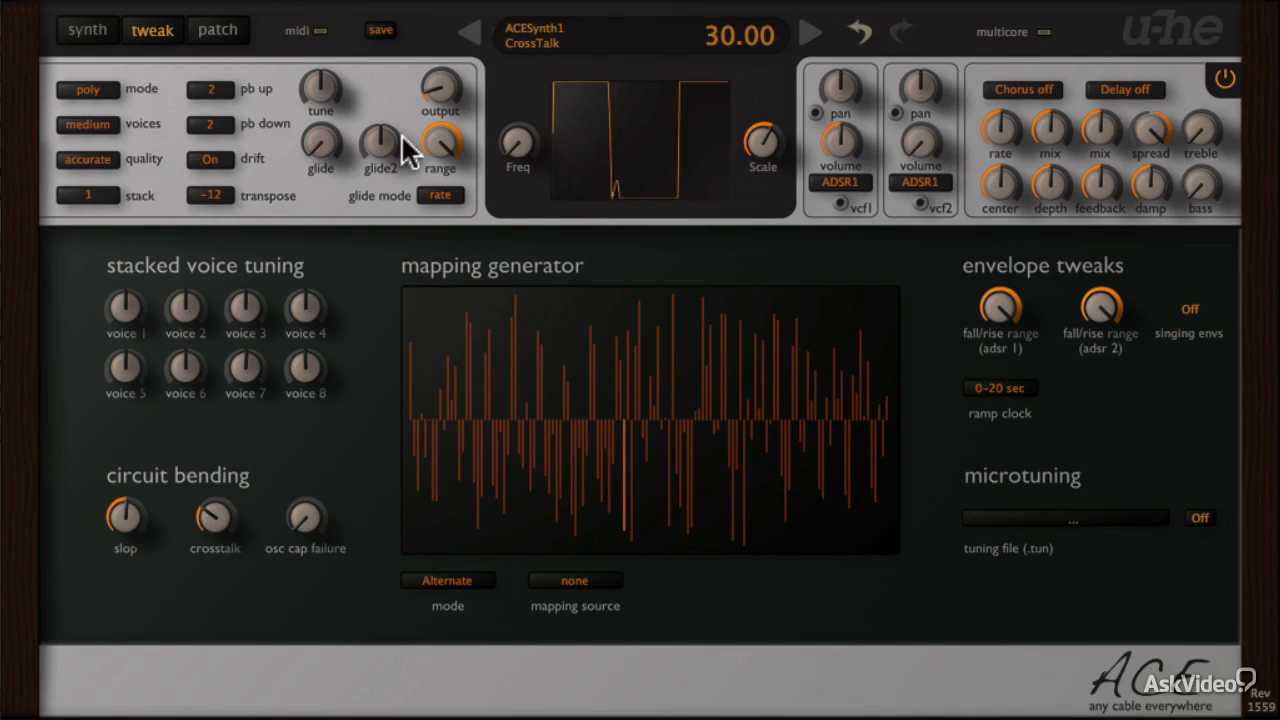
{"action": "scroll", "coordinate": [447, 86], "scroll_direction": "down", "scroll_amount": 3}
{"action": "scroll", "coordinate": [447, 87], "scroll_direction": "up", "scroll_amount": 1}
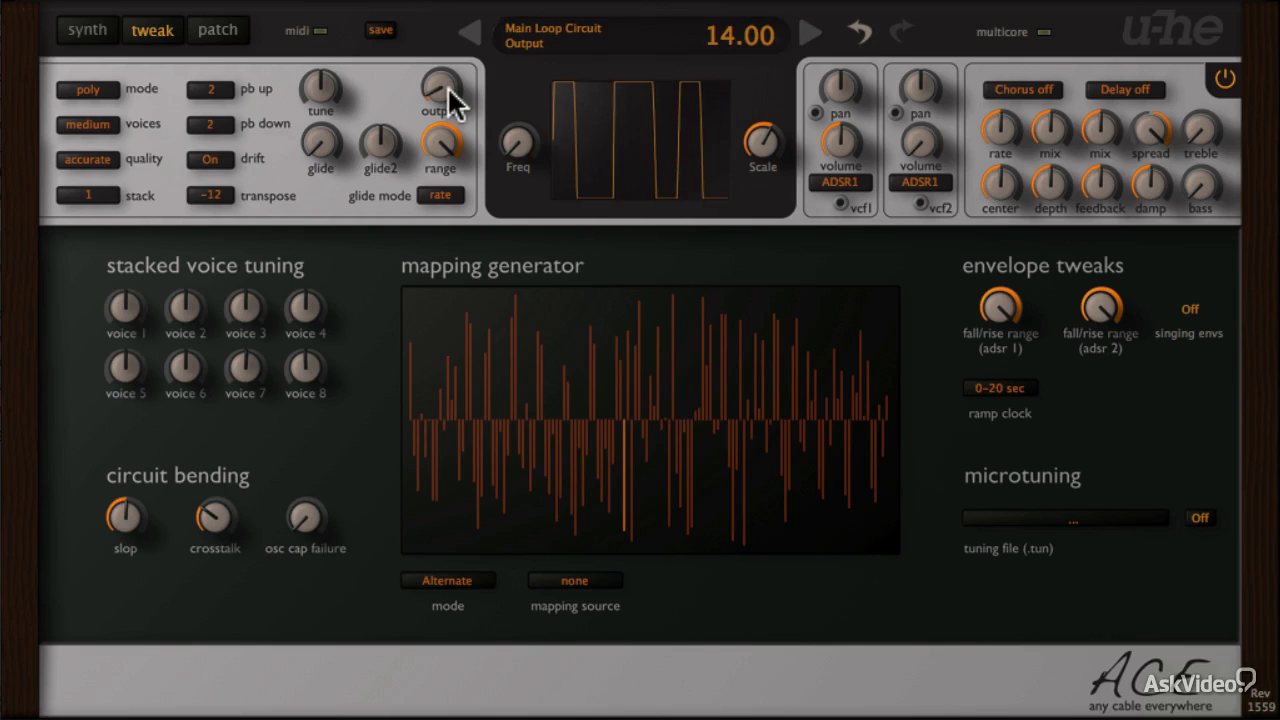
{"action": "left_click_drag", "start_coordinate": [117, 515], "coordinate": [99, 673]}
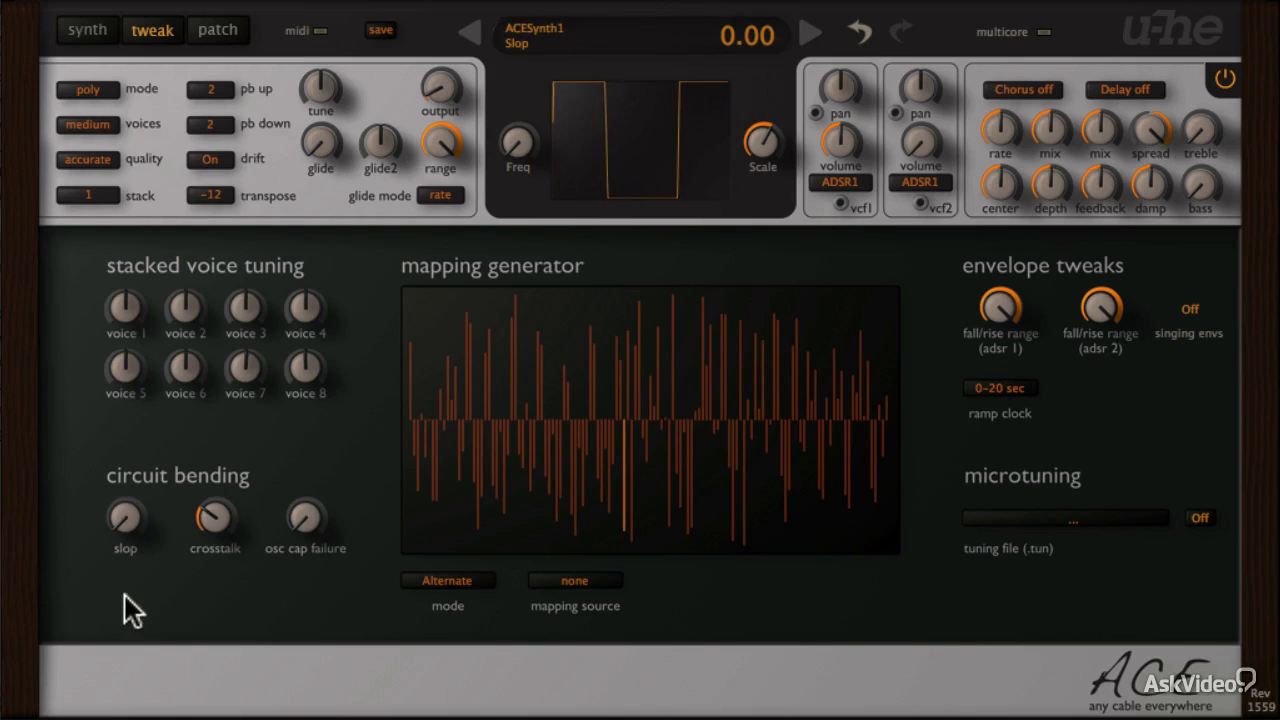
- Push crosstalk up to 82.50 and raise slop to 65.50
{"action": "left_click_drag", "start_coordinate": [214, 525], "coordinate": [214, 410]}
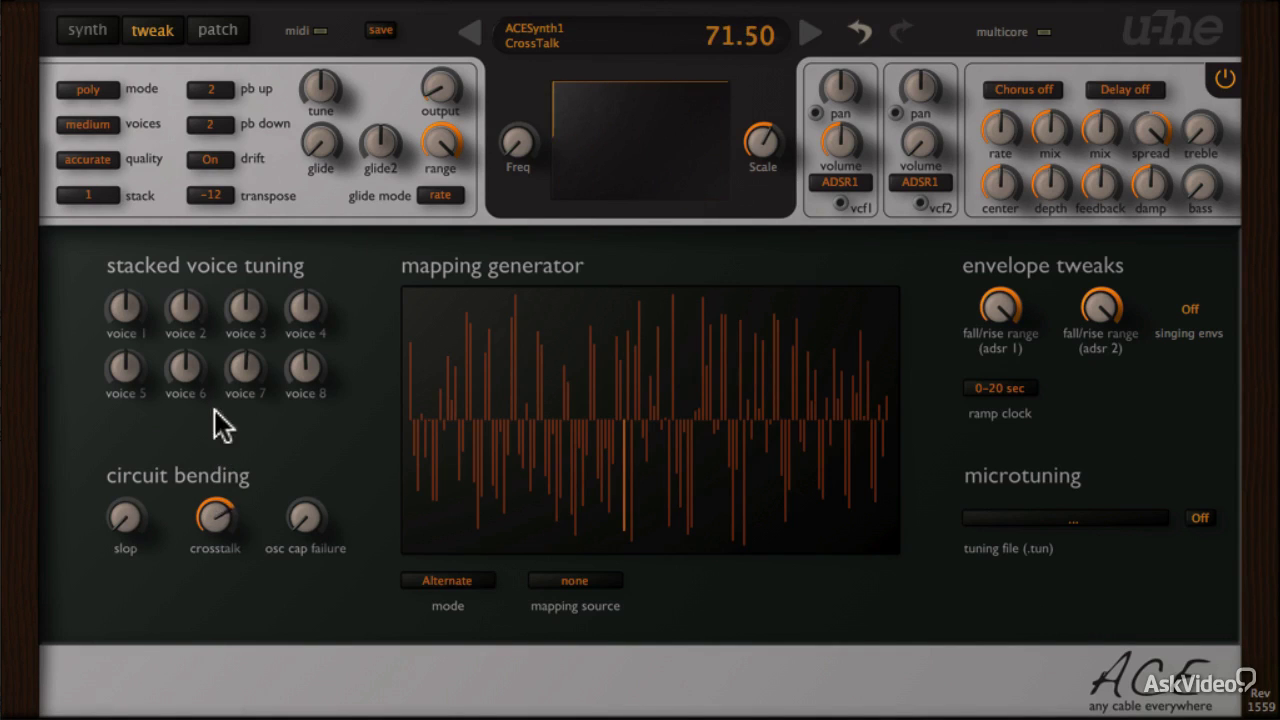
{"action": "mouse_move", "coordinate": [207, 492]}
{"action": "left_mouse_down"}
{"action": "mouse_move", "coordinate": [206, 419]}
{"action": "mouse_move", "coordinate": [206, 480]}
{"action": "left_mouse_up"}
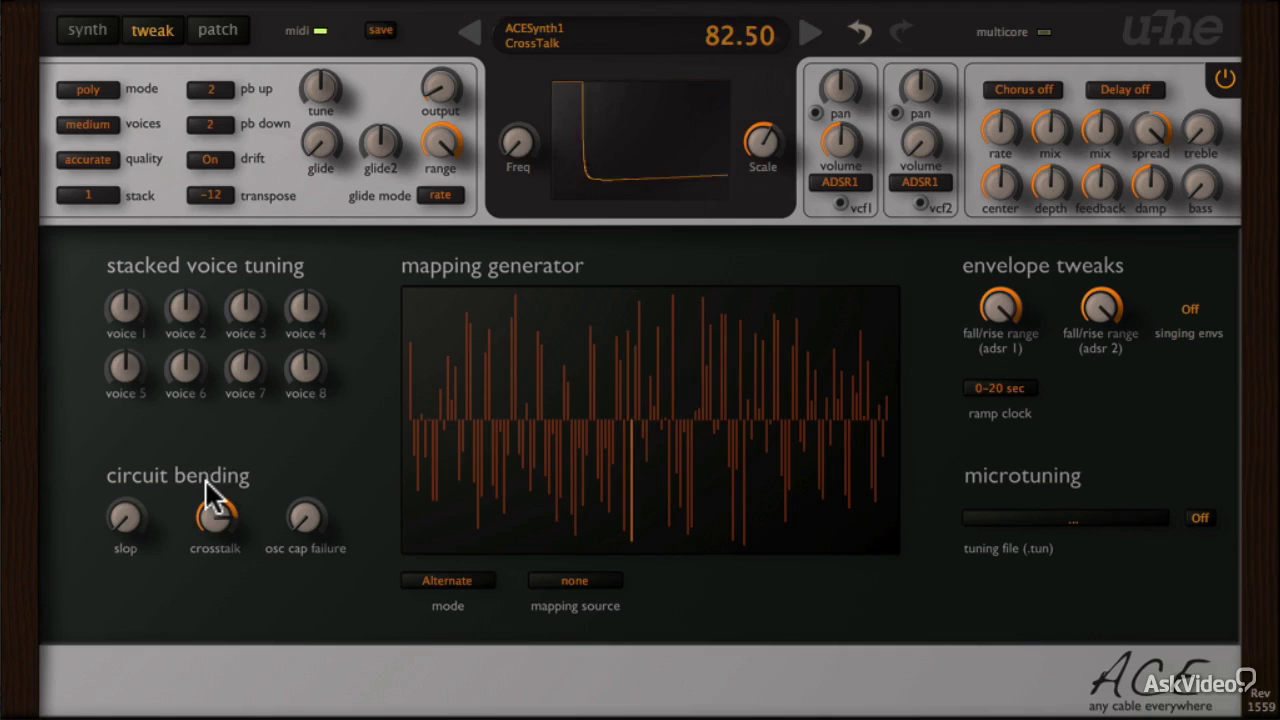
{"action": "left_click", "coordinate": [124, 520]}
{"action": "left_click_drag", "start_coordinate": [122, 516], "coordinate": [126, 353]}
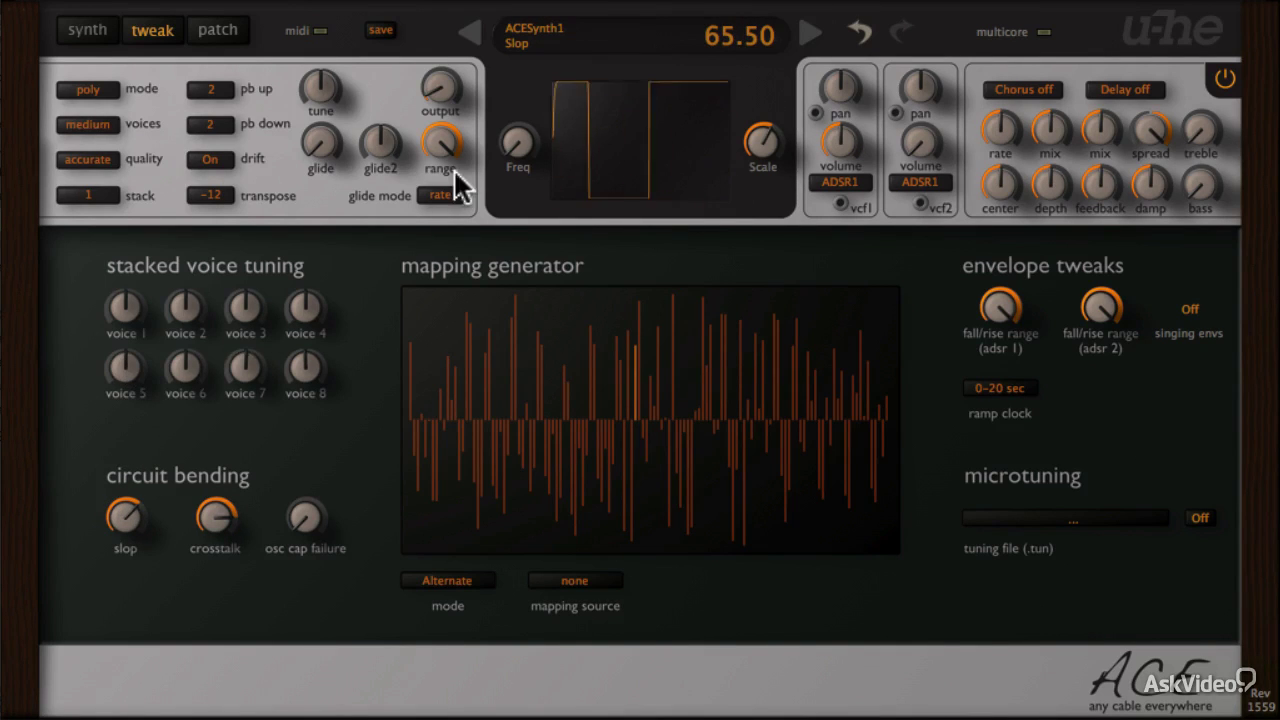
- Reset VCF1 input gain to 0.00 on the synth page
{"action": "left_click", "coordinate": [100, 30]}
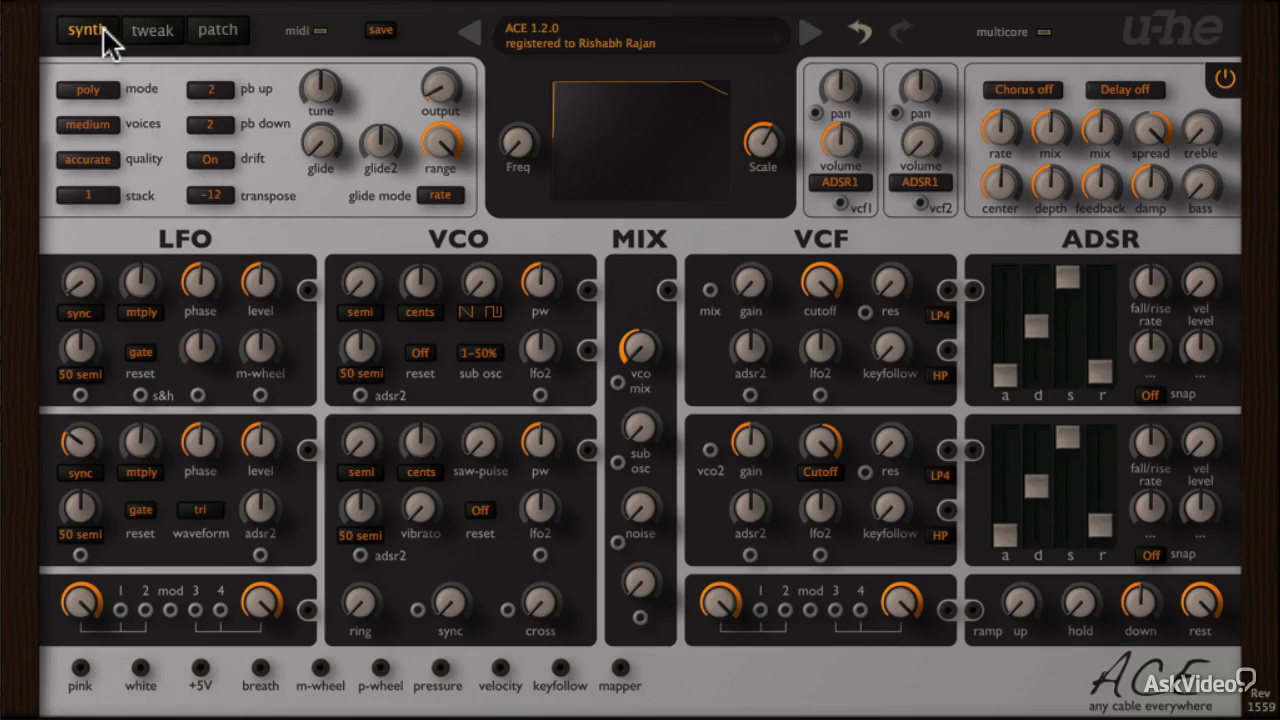
{"action": "double_click", "coordinate": [760, 288]}
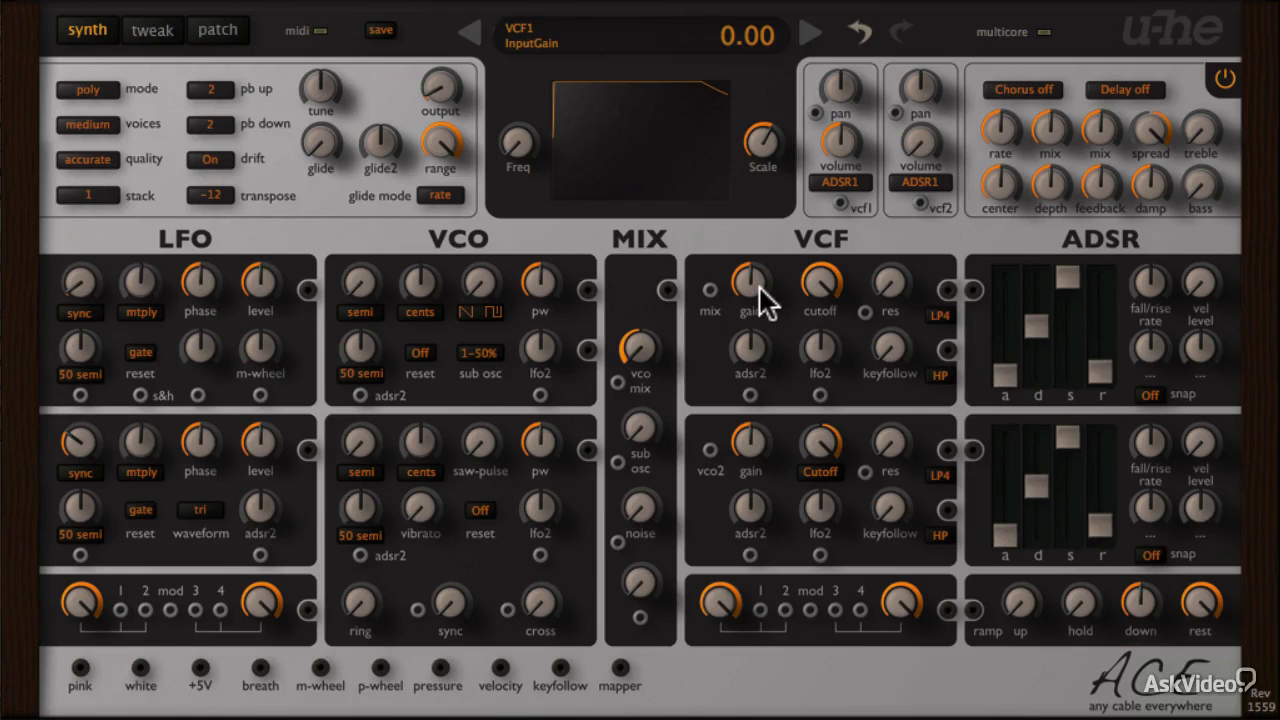
{"action": "left_click", "coordinate": [152, 30]}
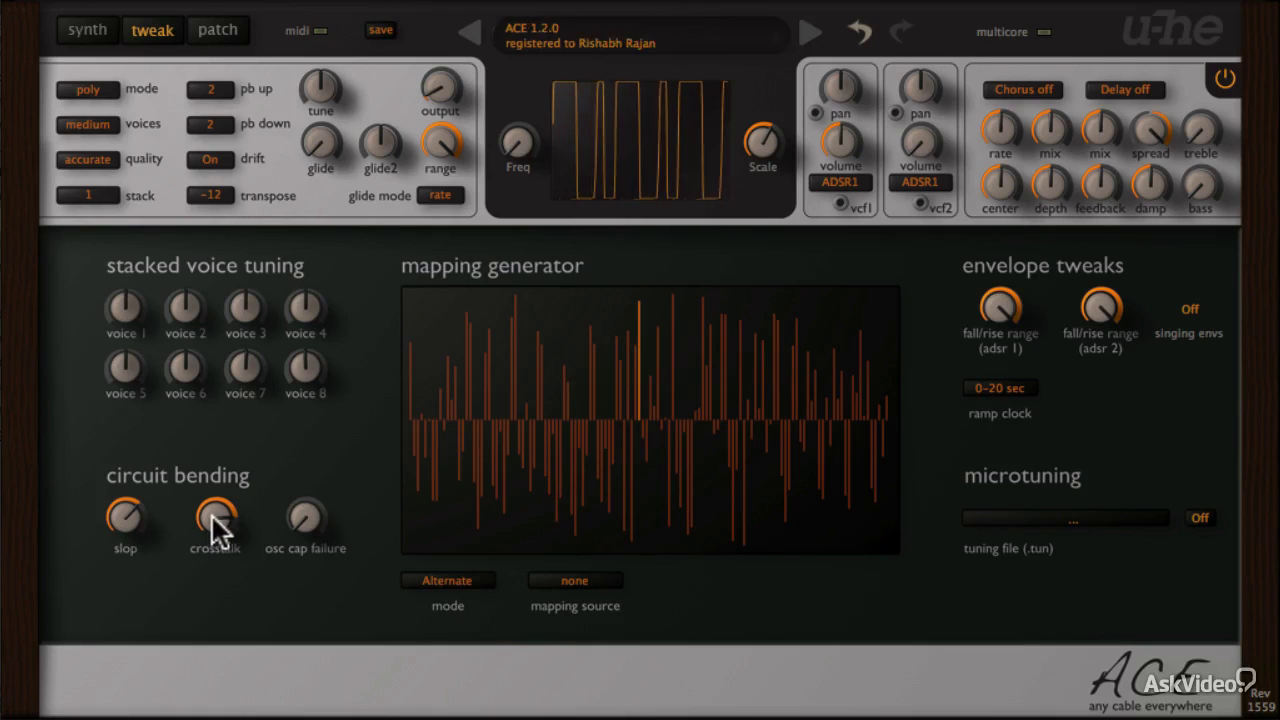
- Bring slop back up from zero, set osc cap failure to 66.00 and crosstalk to 85.50
{"action": "left_click_drag", "start_coordinate": [212, 516], "coordinate": [212, 569]}
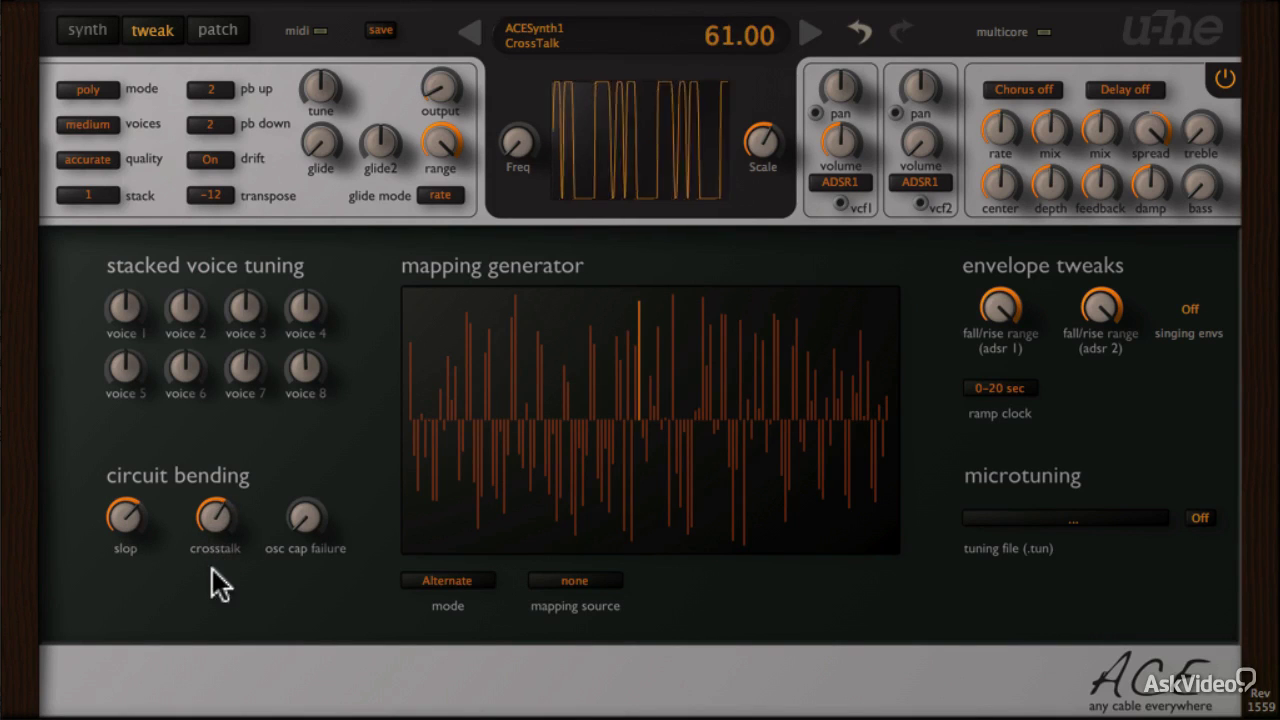
{"action": "left_click", "coordinate": [121, 516]}
{"action": "left_click_drag", "start_coordinate": [119, 513], "coordinate": [120, 703]}
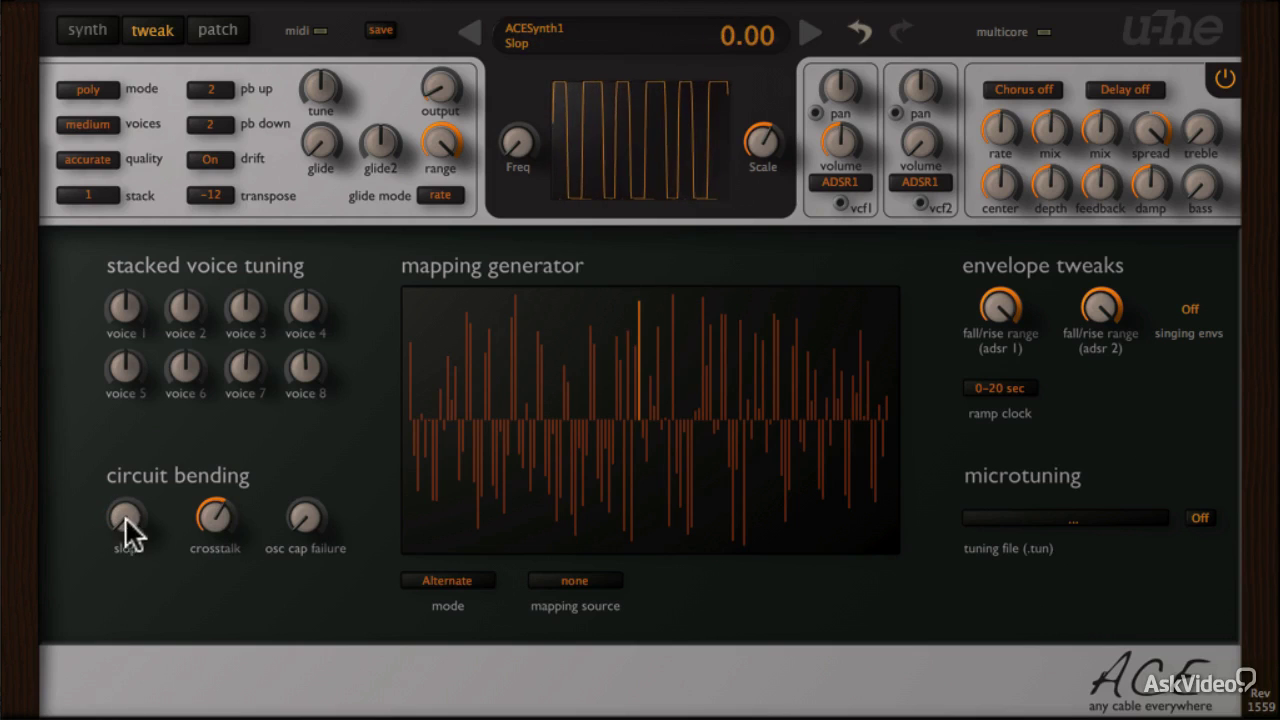
{"action": "left_click_drag", "start_coordinate": [126, 519], "coordinate": [118, 381]}
{"action": "left_click_drag", "start_coordinate": [292, 508], "coordinate": [300, 363]}
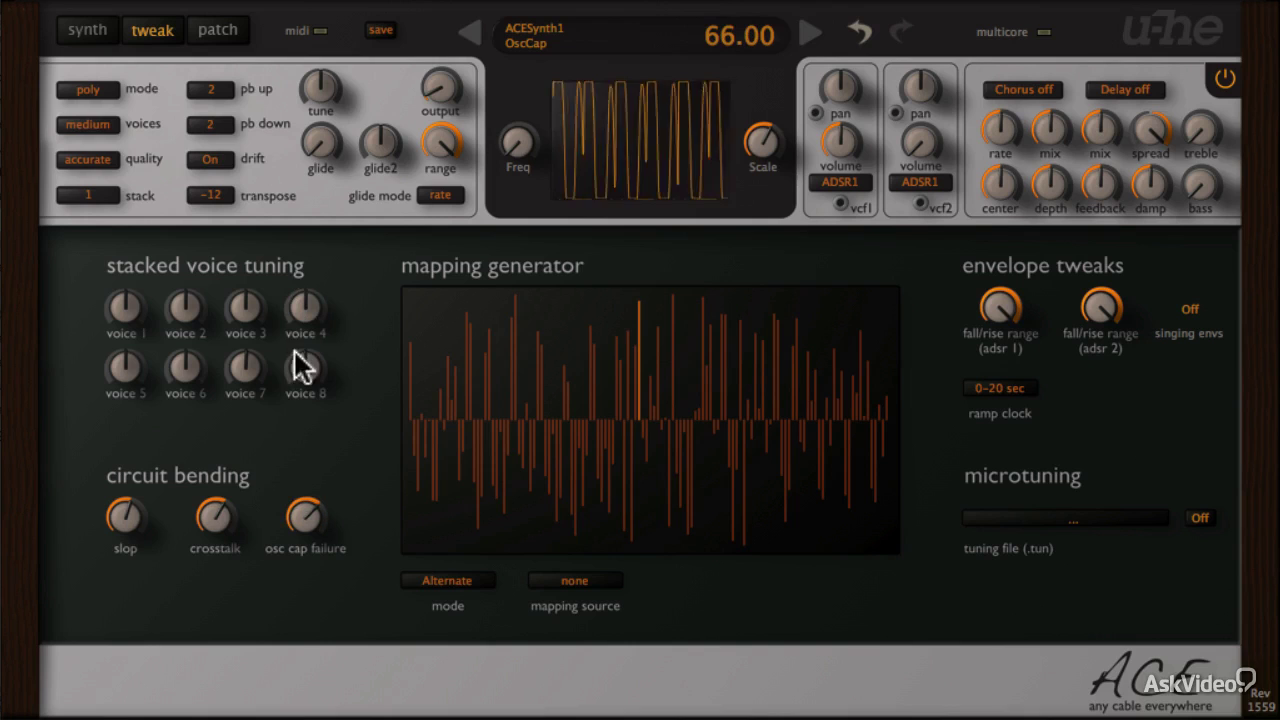
{"action": "left_click_drag", "start_coordinate": [217, 520], "coordinate": [214, 471]}
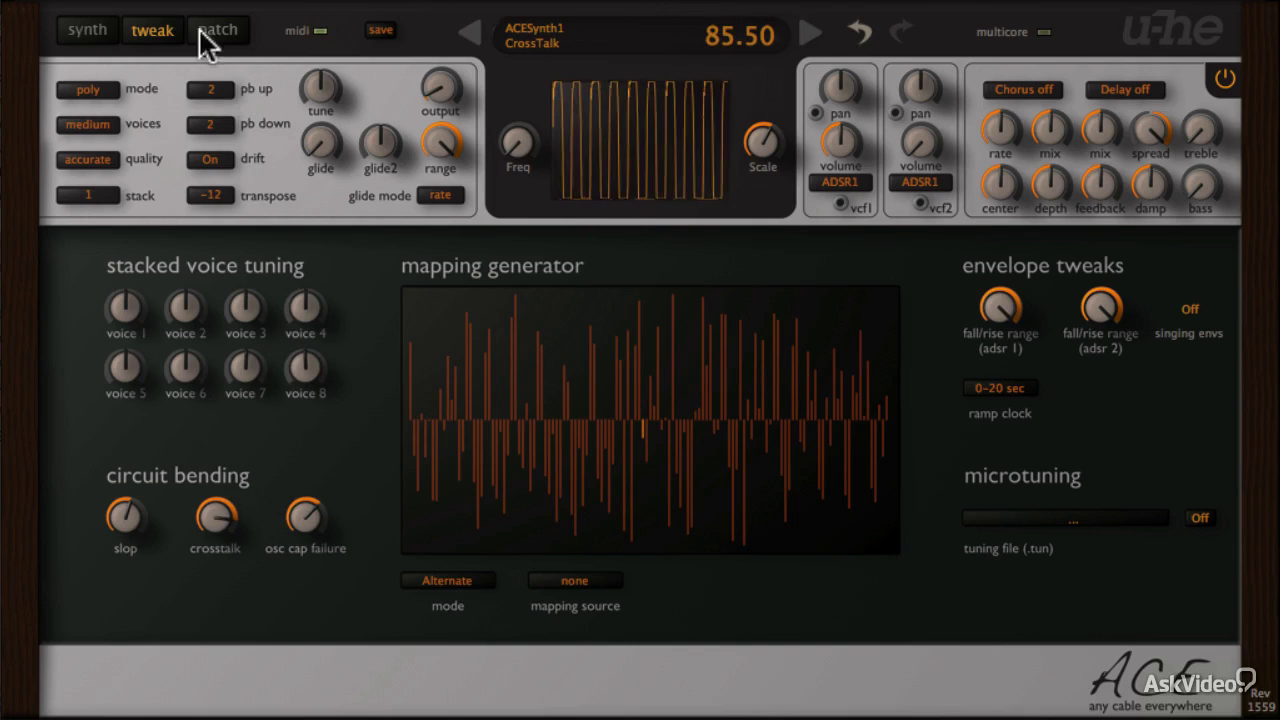
- Lower VCF1 input gain to -23.50 on the main synth page
{"action": "left_click", "coordinate": [94, 32]}
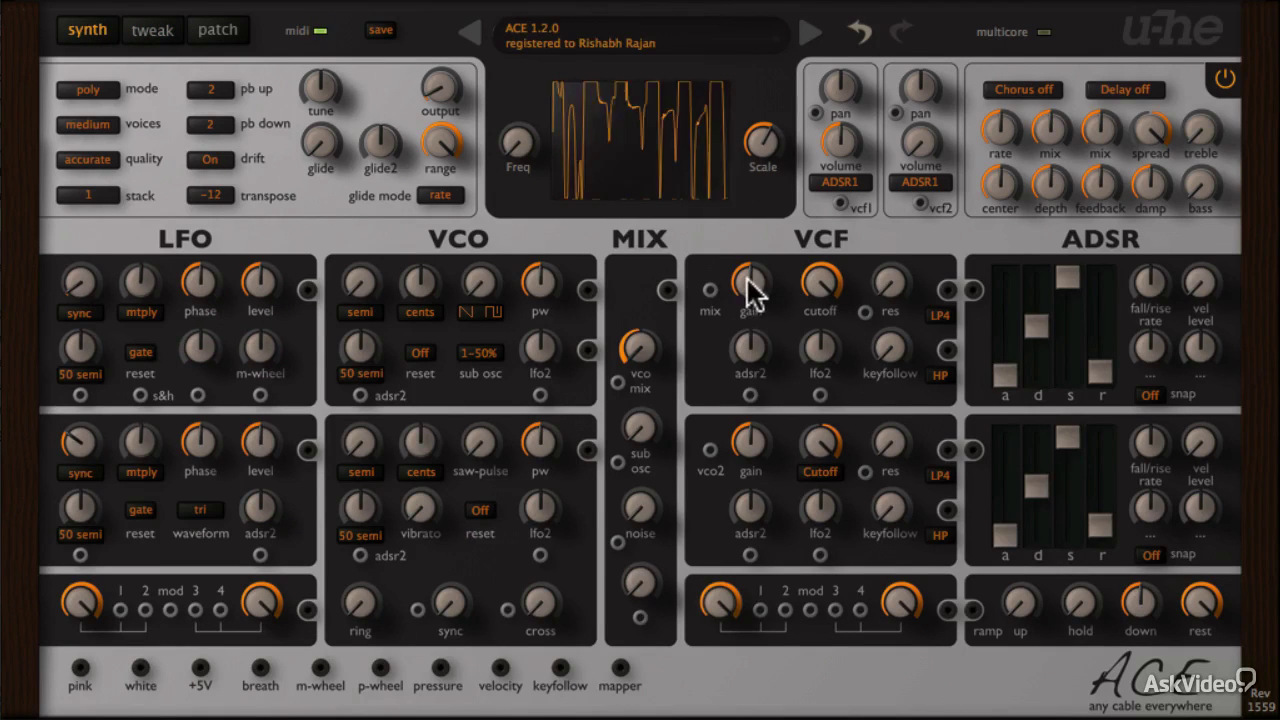
{"action": "left_click_drag", "start_coordinate": [746, 276], "coordinate": [793, 341]}
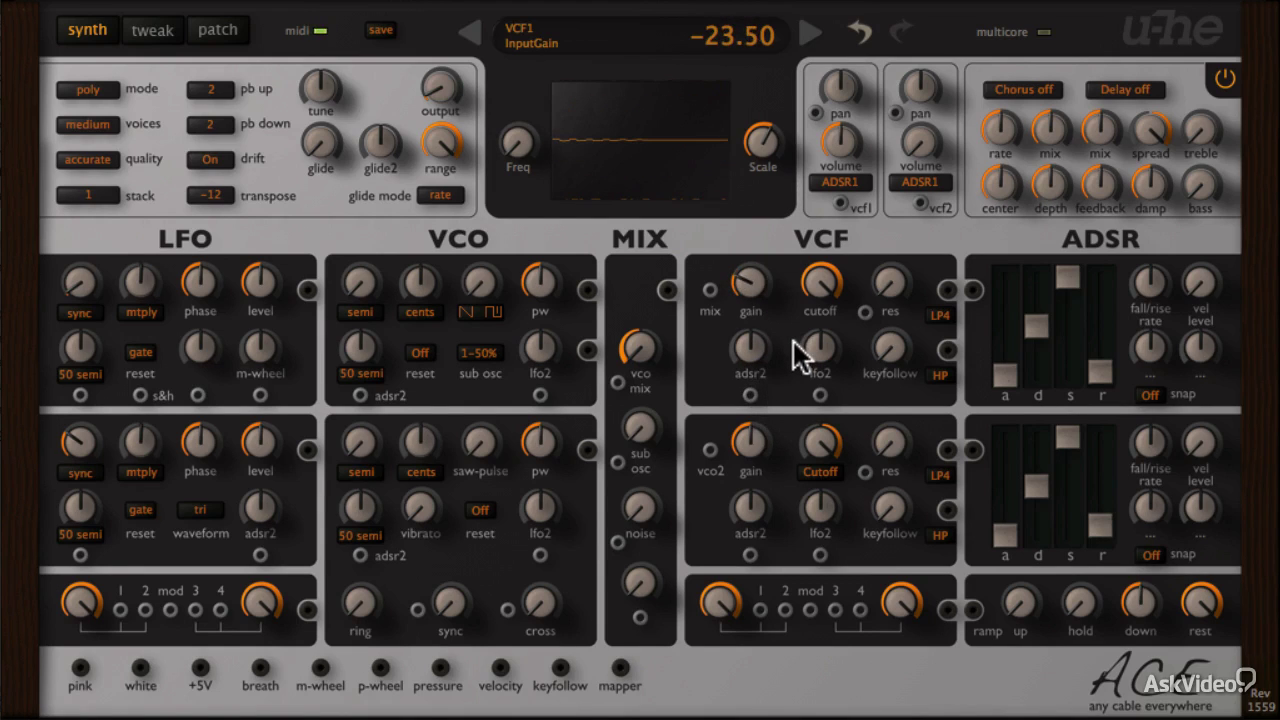